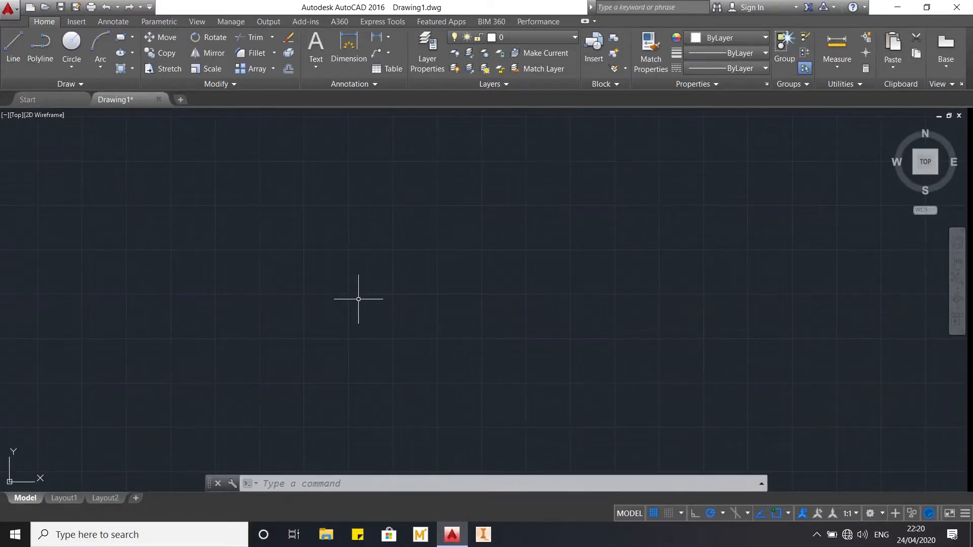
- Open the program Help and answer its online access dialog
key(F1)
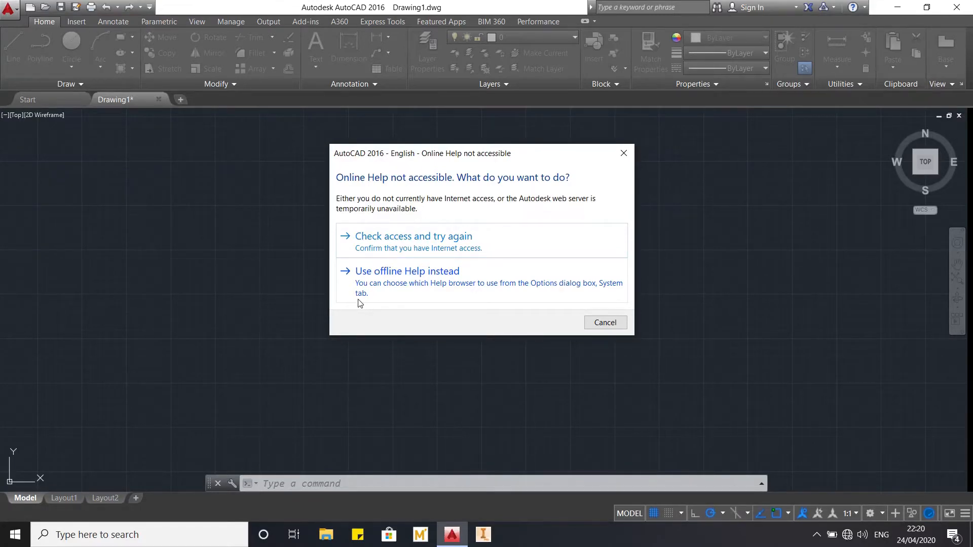
click(359, 301)
key(F1)
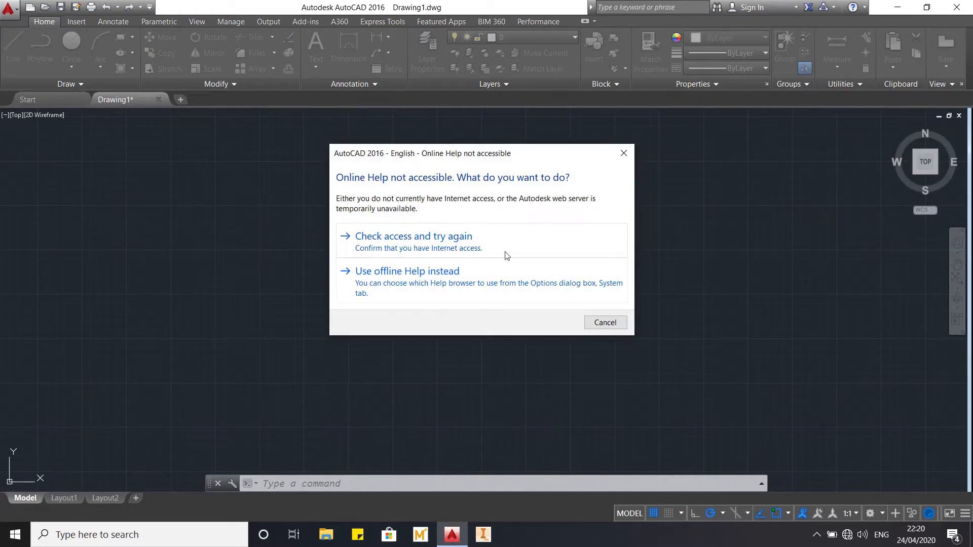
click(453, 246)
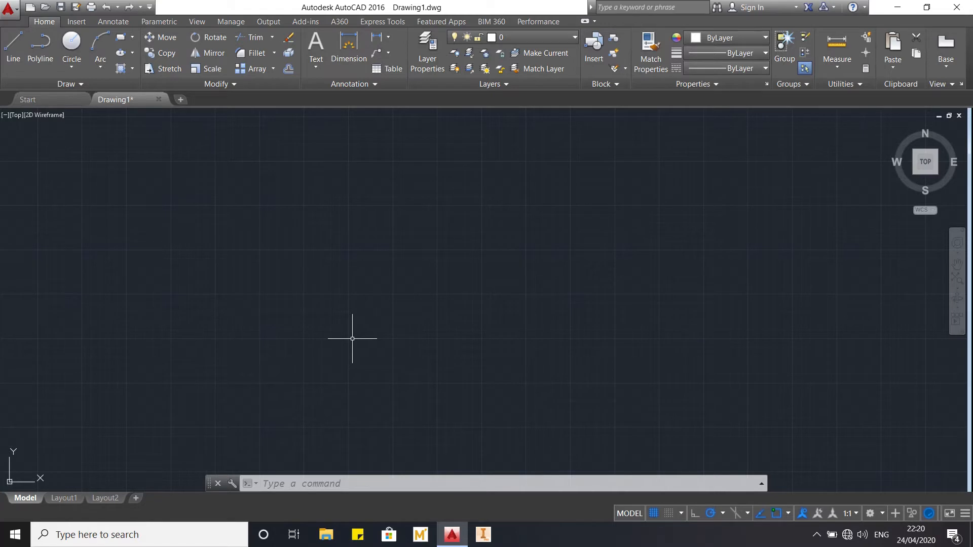
- Display the command history, and close it once it has been viewed
key(F2)
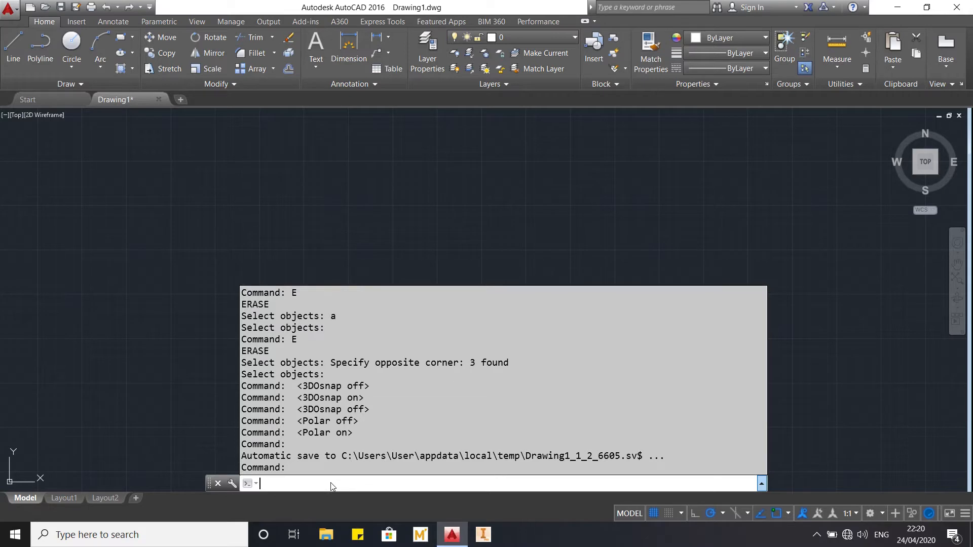
click(293, 484)
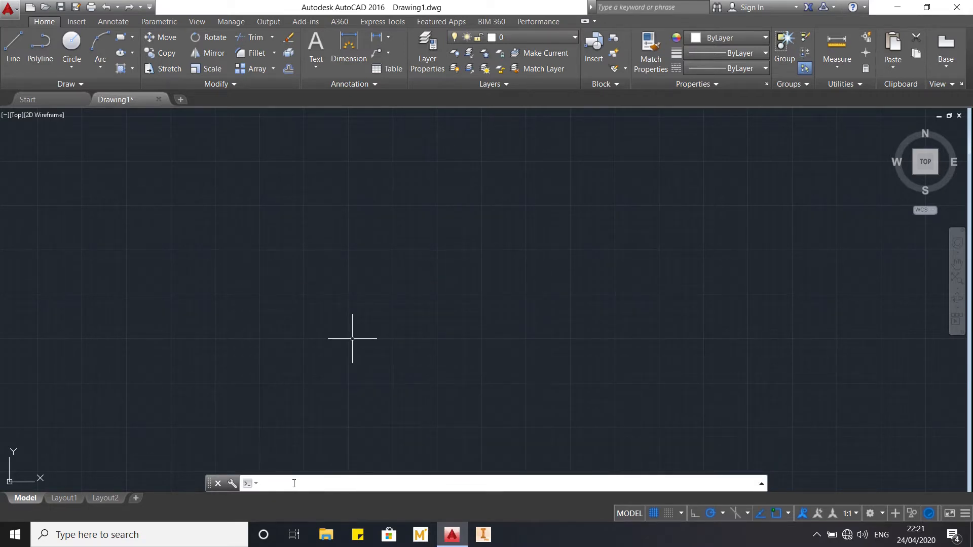
- Draw a 6-sided polygon inscribed in a circle, centred near the middle of the drawing area, with one vertex pointing up
text(polygon)
key(Return)
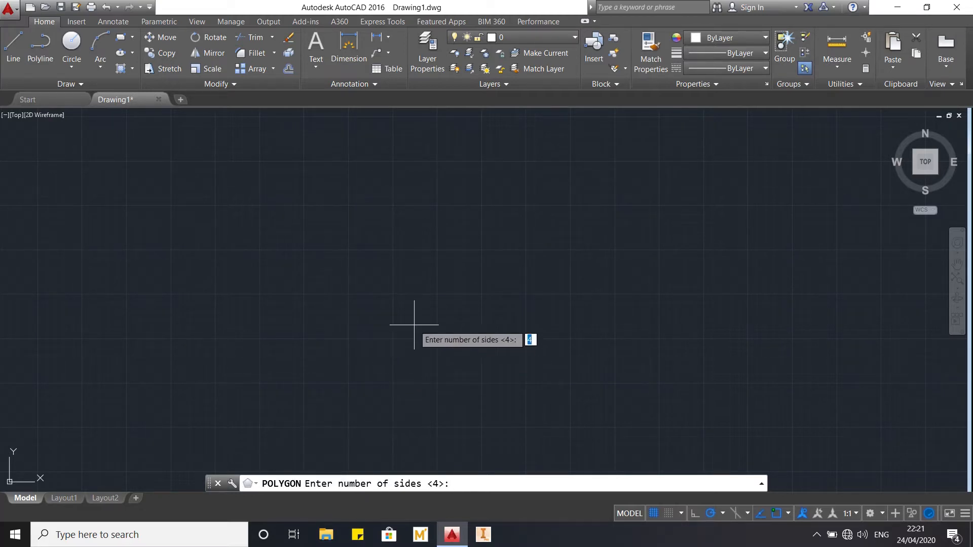
text(6)
key(Return)
click(432, 296)
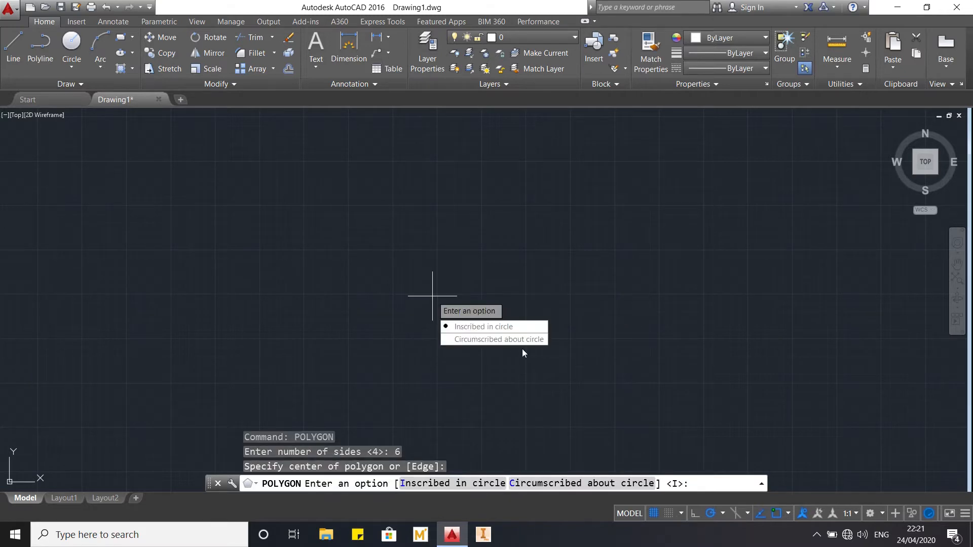
click(483, 326)
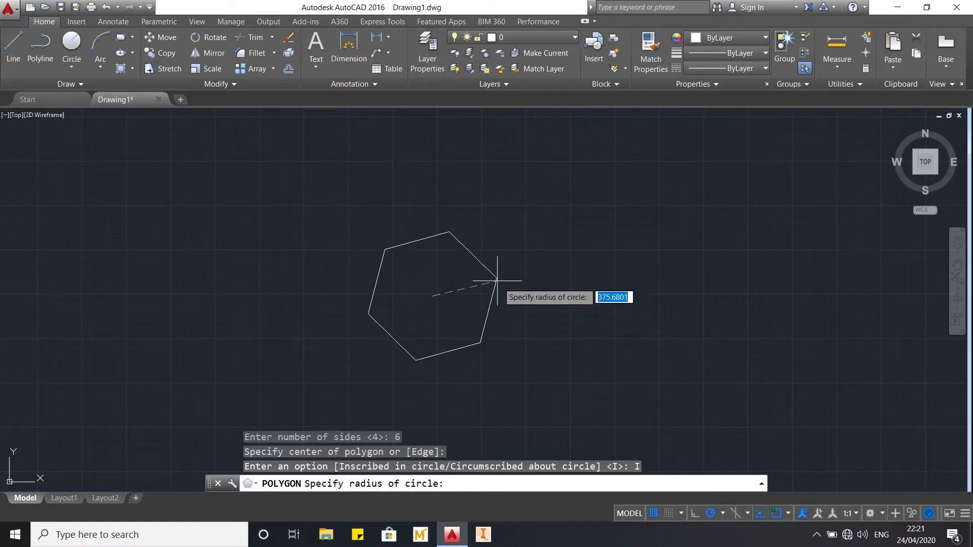
click(493, 259)
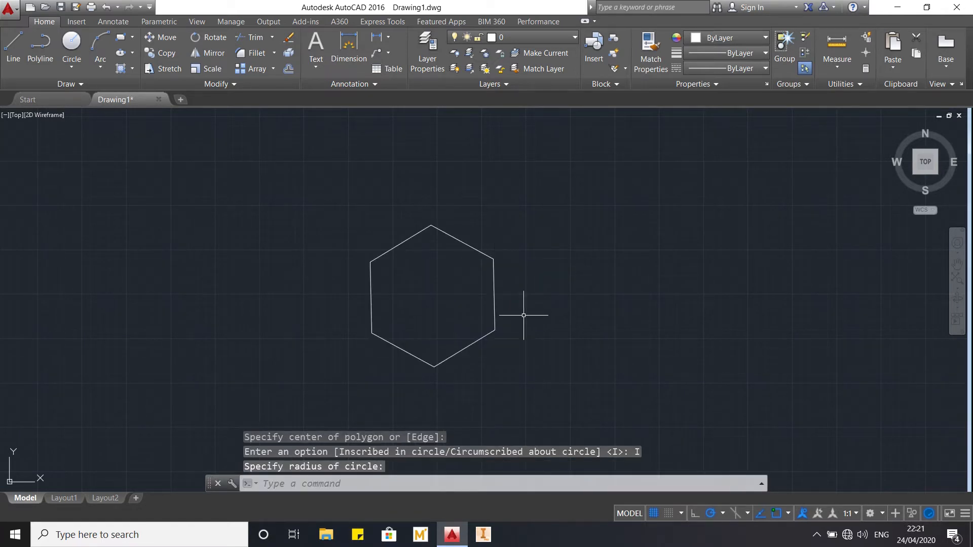
key(Escape)
key(Escape)
key(Escape)
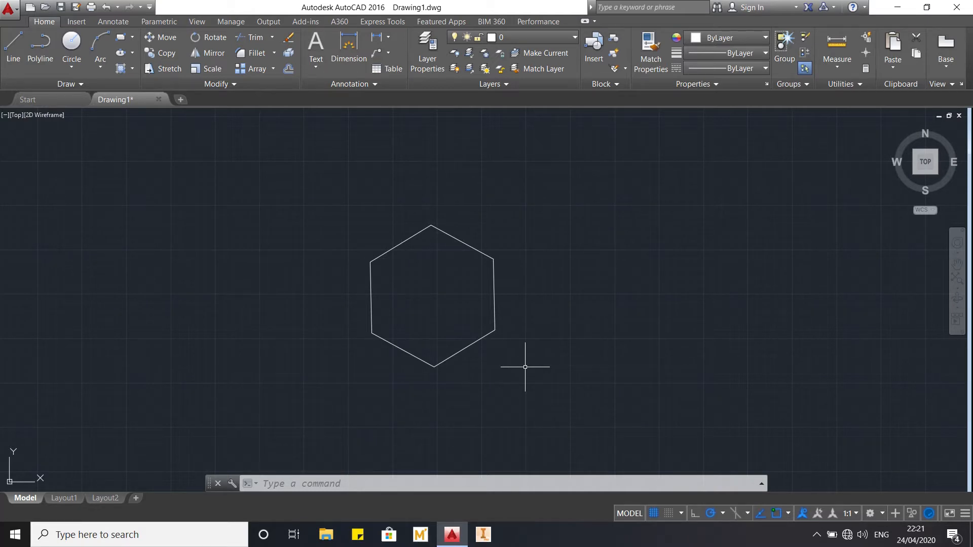
- Review the polygon command's entries in the command history
key(F2)
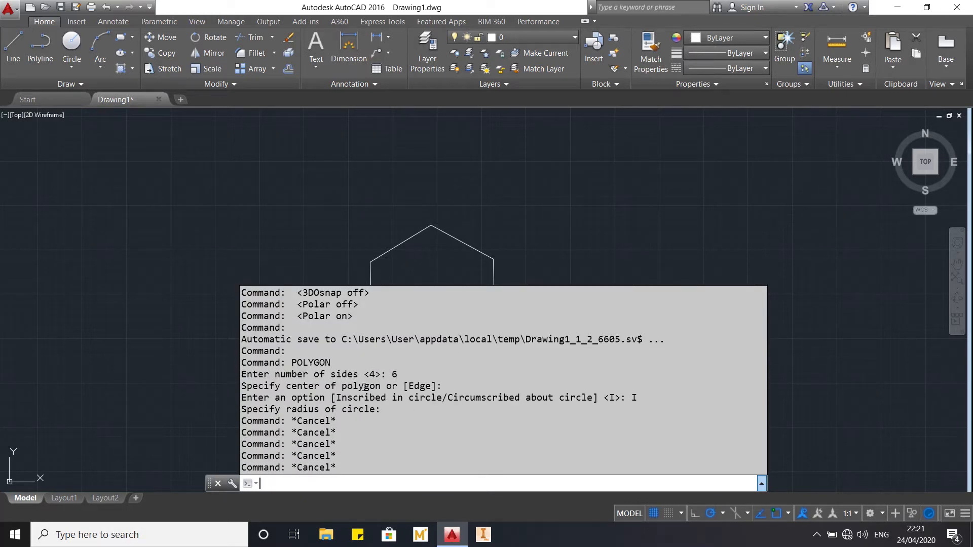
key(F2)
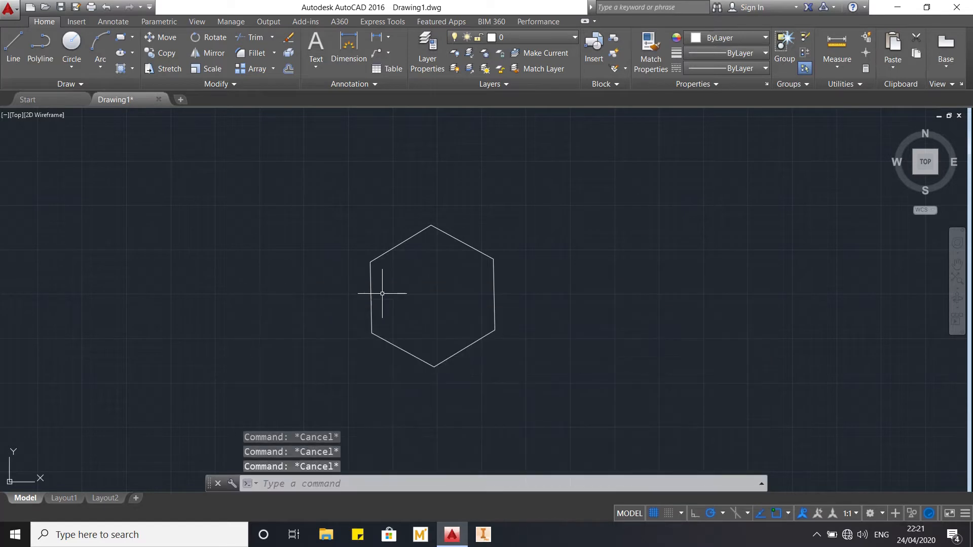
- Erase the hexagon using a crossing selection
text(e)
key(Return)
click(539, 379)
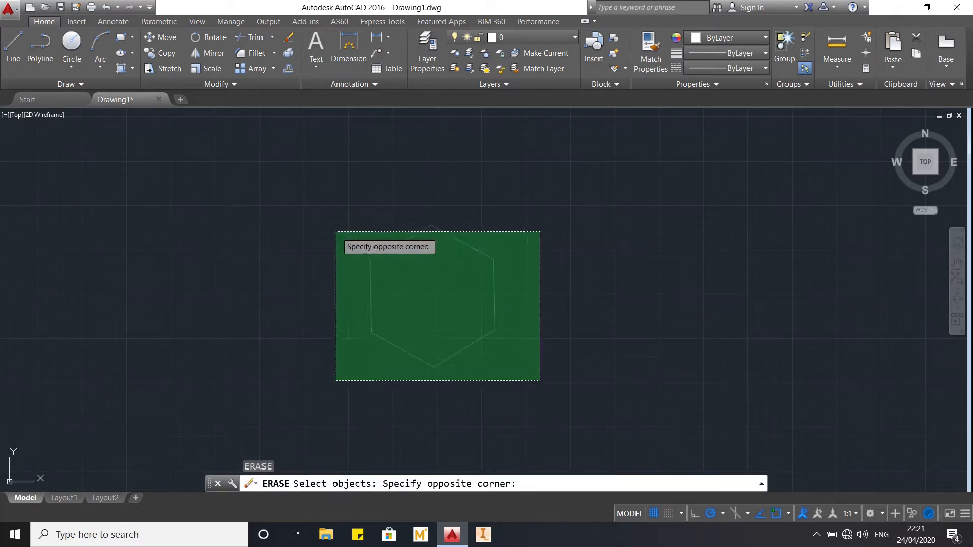
click(337, 232)
key(Return)
key(Escape)
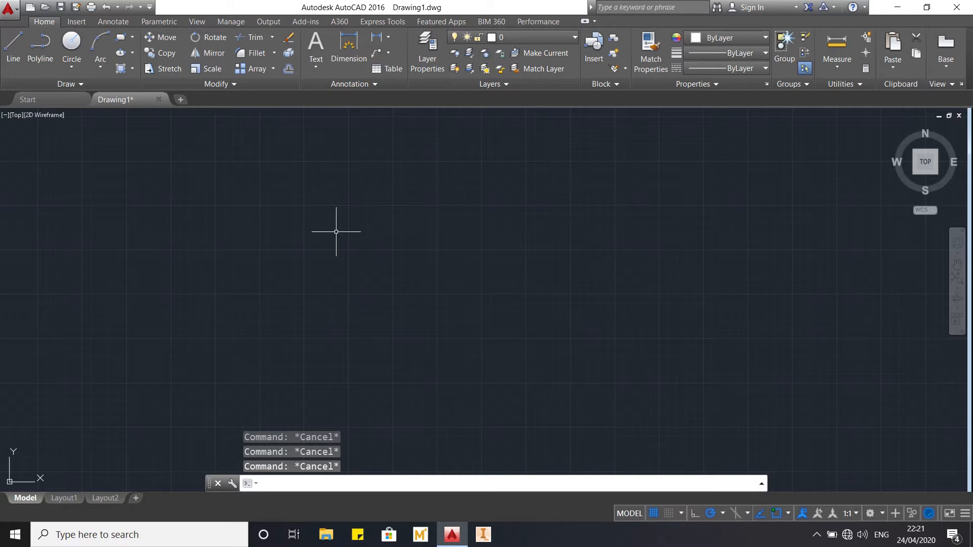
- Switch object snap off and back on
key(F3)
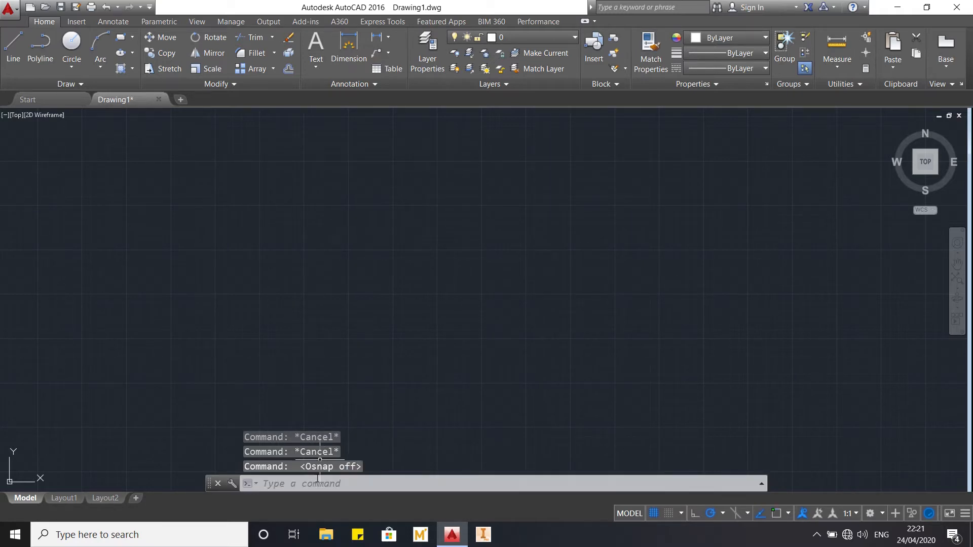
key(F3)
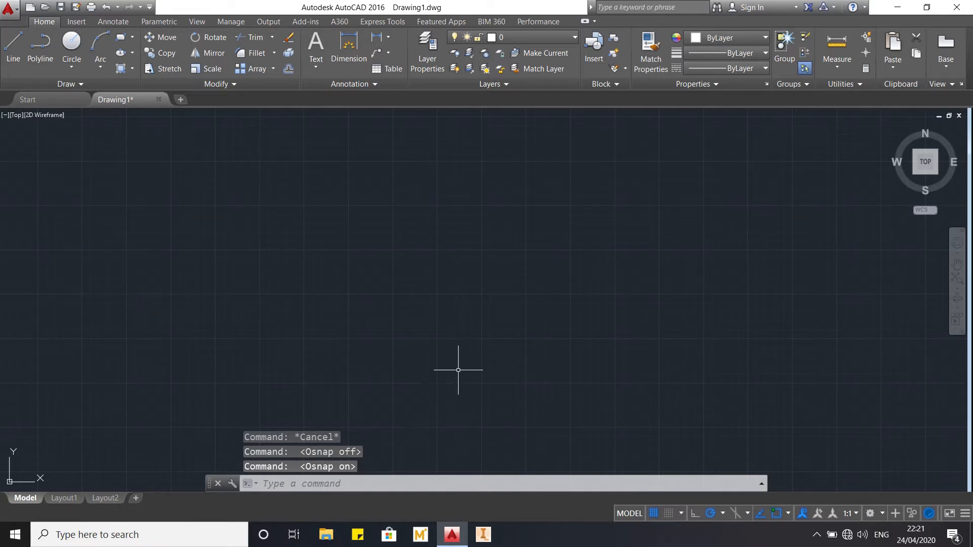
key(Escape)
key(Escape)
key(Escape)
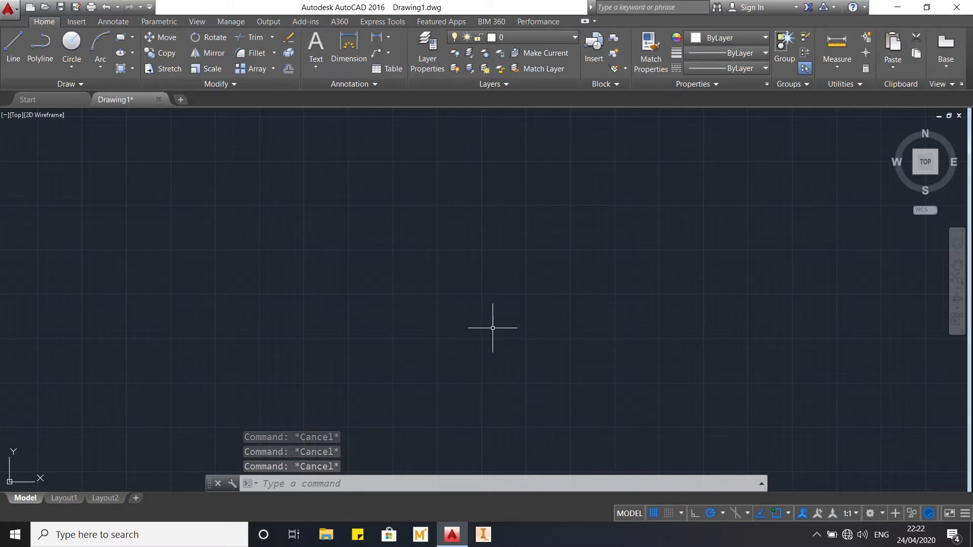
- Draw a zigzag of four connected line segments across the drawing area, with two upper peaks and a valley between them
text(l)
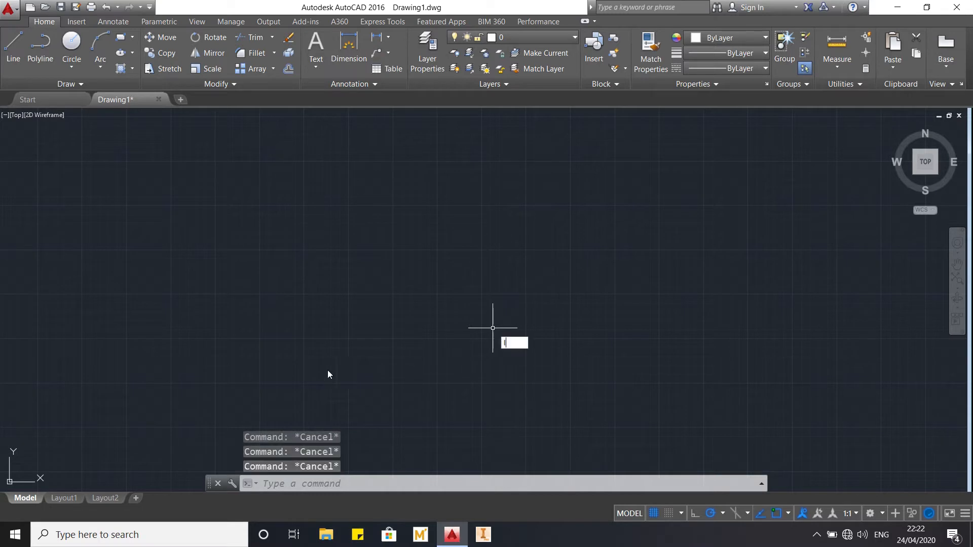
key(Return)
click(234, 383)
click(370, 180)
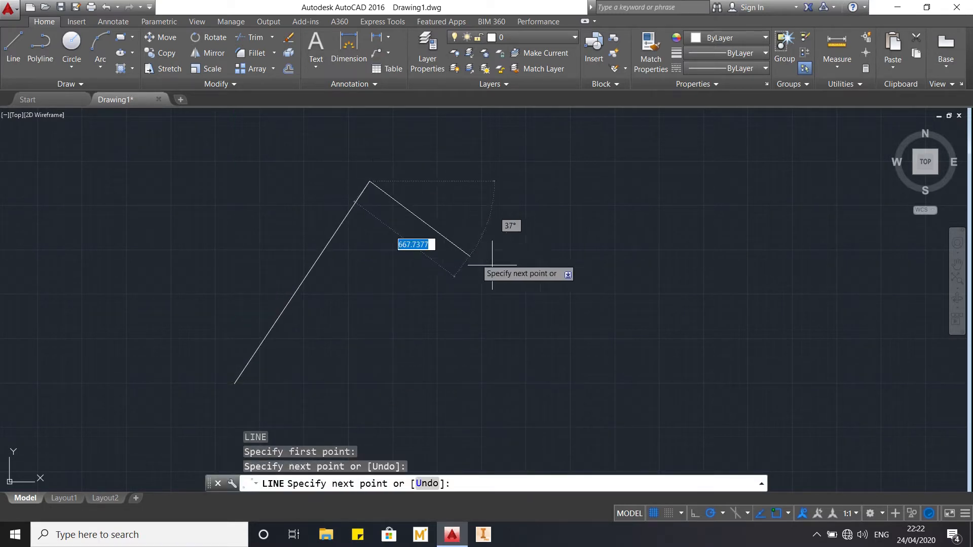
click(553, 292)
click(719, 236)
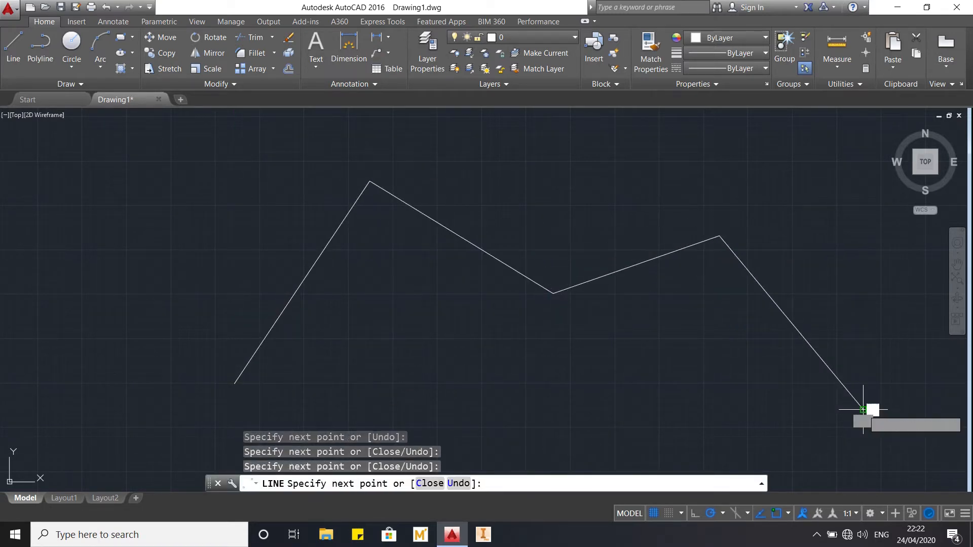
click(863, 410)
key(Escape)
scroll(615, 301, down, 2)
middle_drag(616, 300, 556, 306)
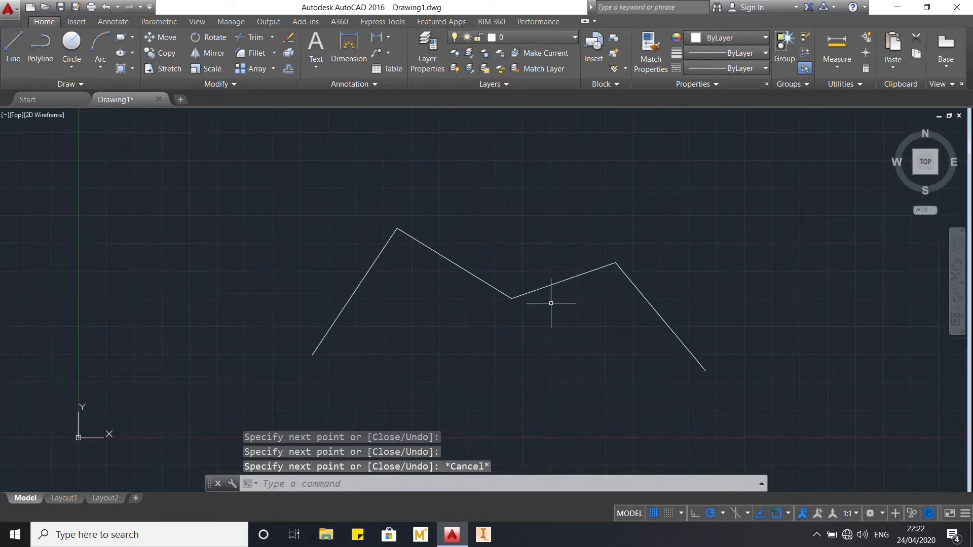
key(Escape)
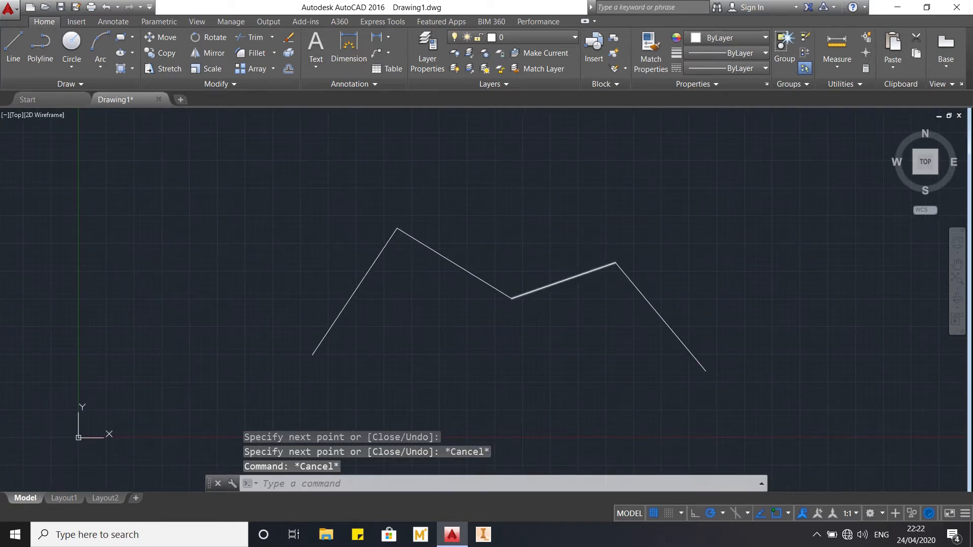
key(Escape)
key(Escape)
- Draw a line from a free point below the zigzag, snapping to the lower endpoint of the zigzag's last segment
text(l)
key(Return)
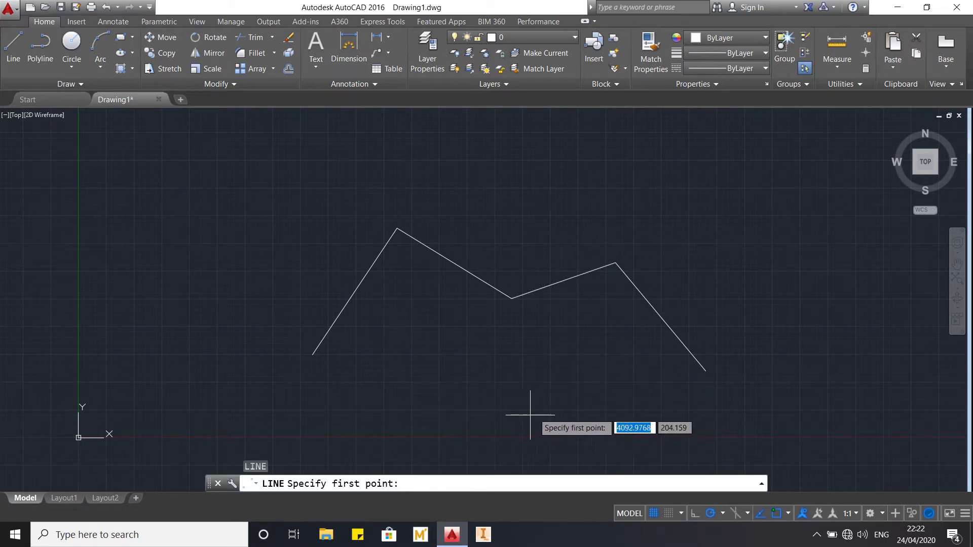
click(548, 408)
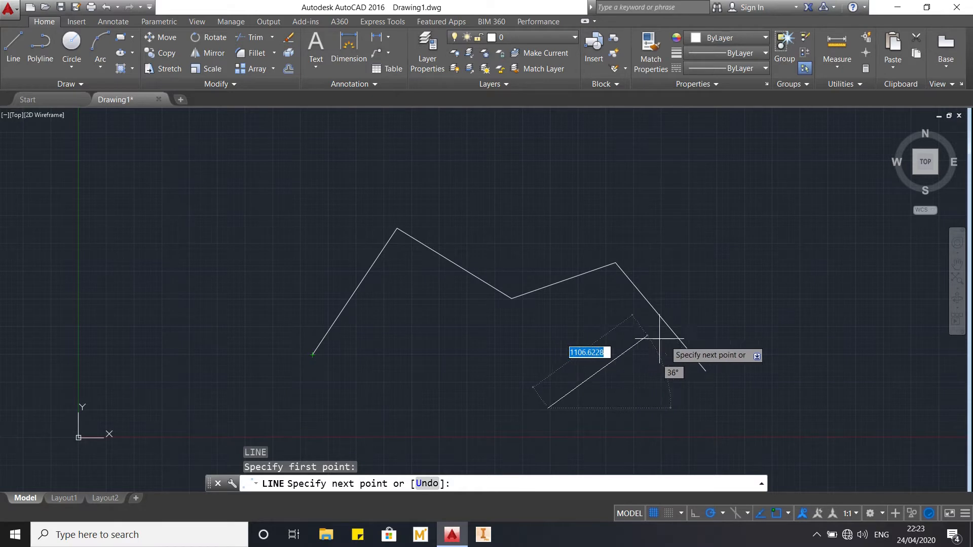
click(705, 371)
key(Escape)
key(Escape)
key(Escape)
key(Escape)
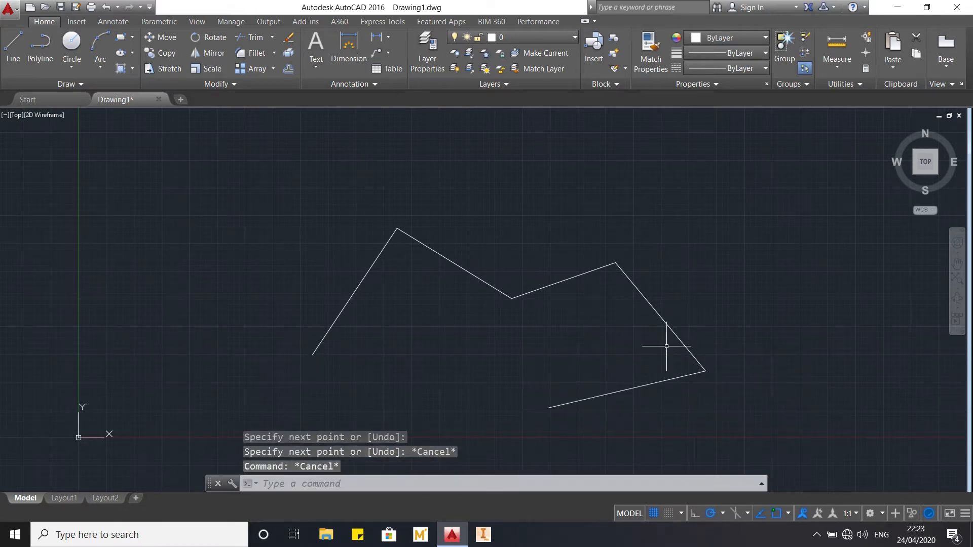
- Turn off object snap and try a line from a free point below the zigzag to its highest peak
key(F3)
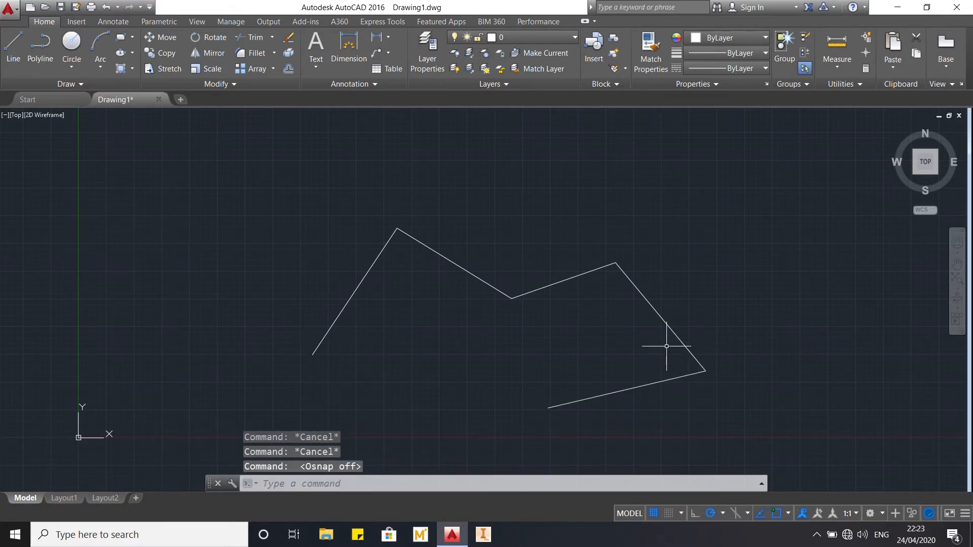
text(l)
key(Return)
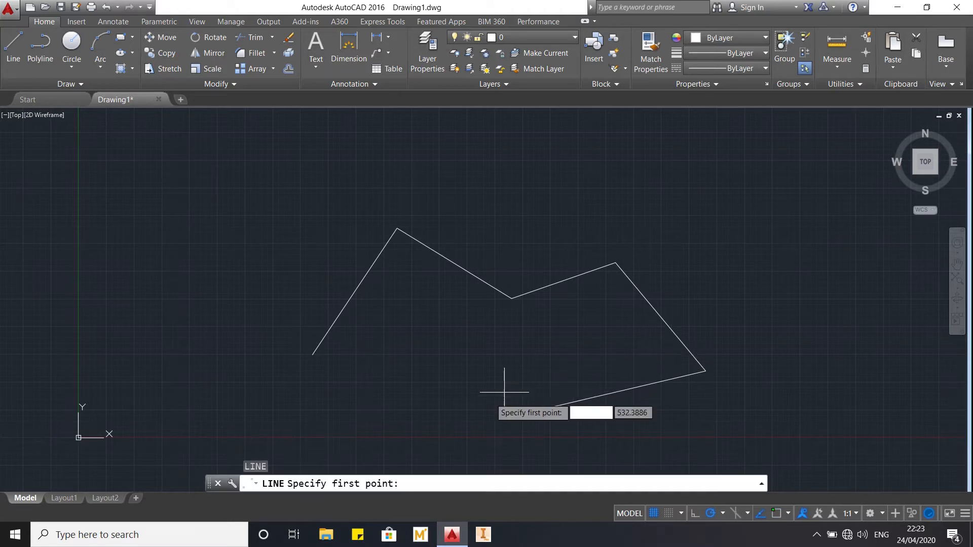
click(446, 407)
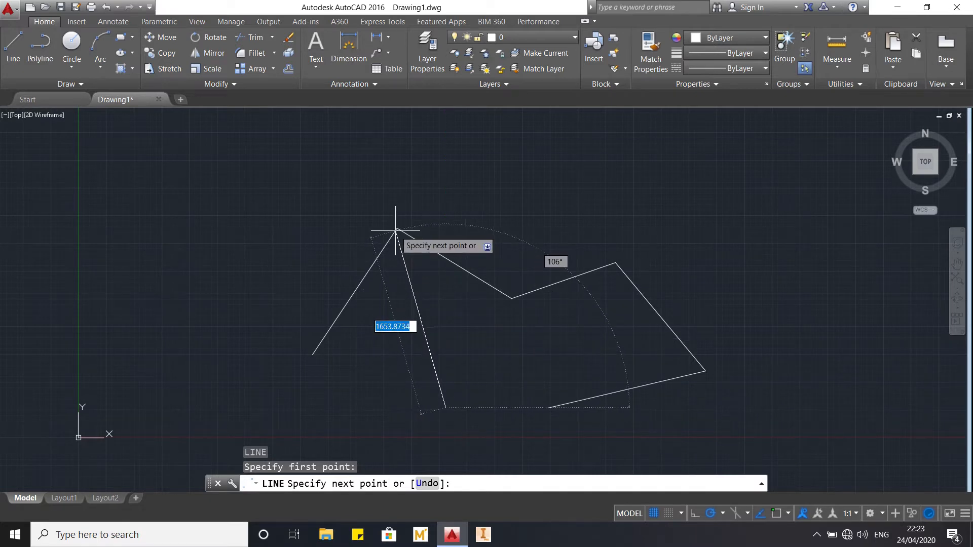
key(Escape)
- Toggle 3D object snap on and off, and turn on object snap to test endpoint snapping with the Line command
key(F4)
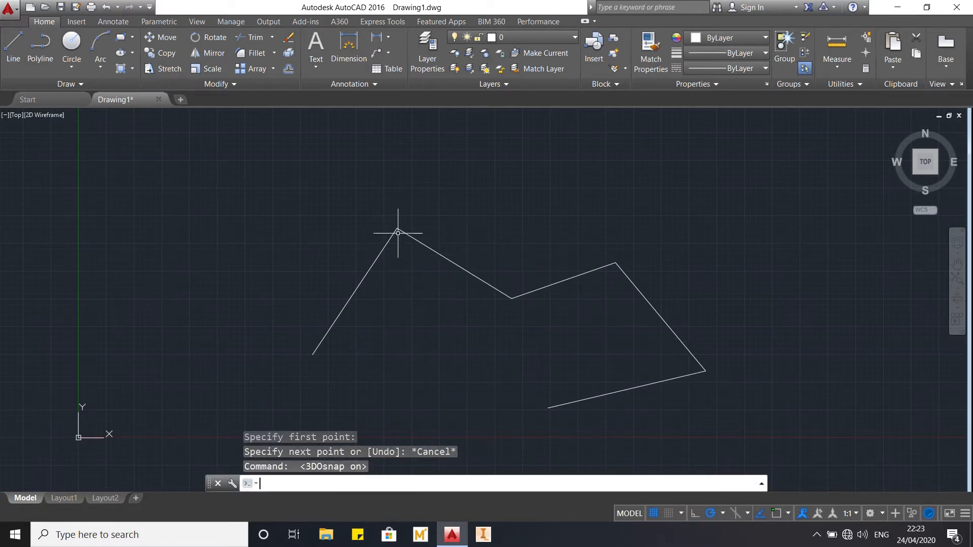
key(F4)
key(F3)
key(Return)
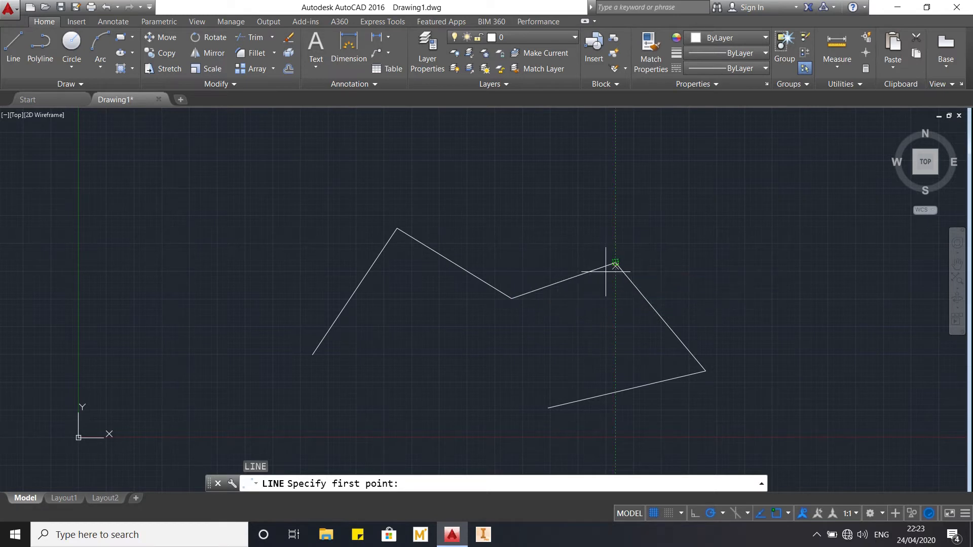
key(Escape)
- Turn off object snap and test the Line command from a free point below the zigzag toward its first endpoint
key(F3)
text(l)
key(Return)
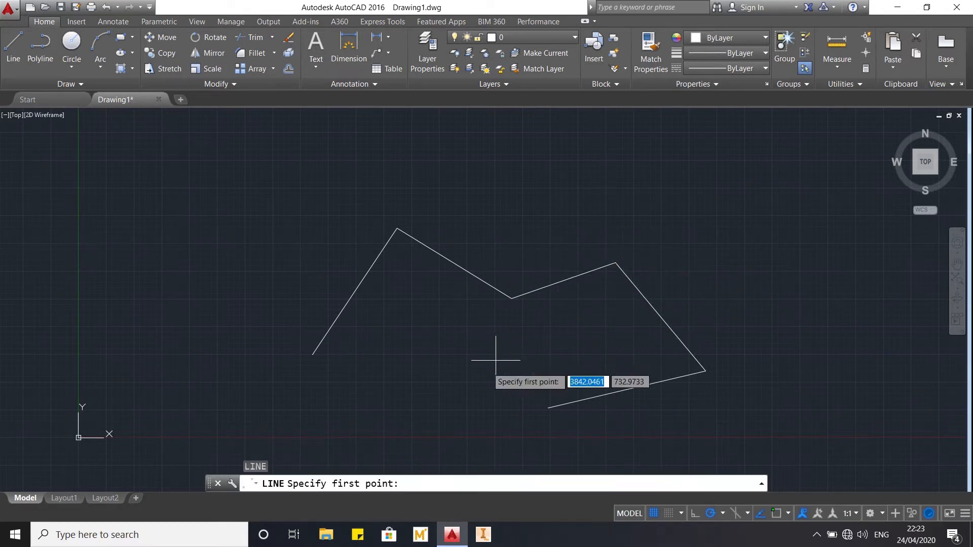
click(442, 401)
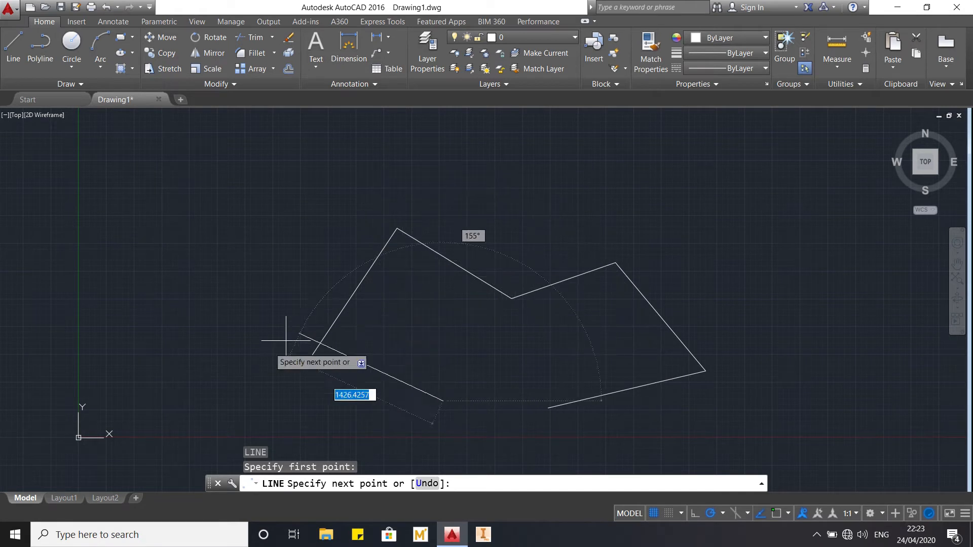
key(Escape)
key(Escape)
key(Escape)
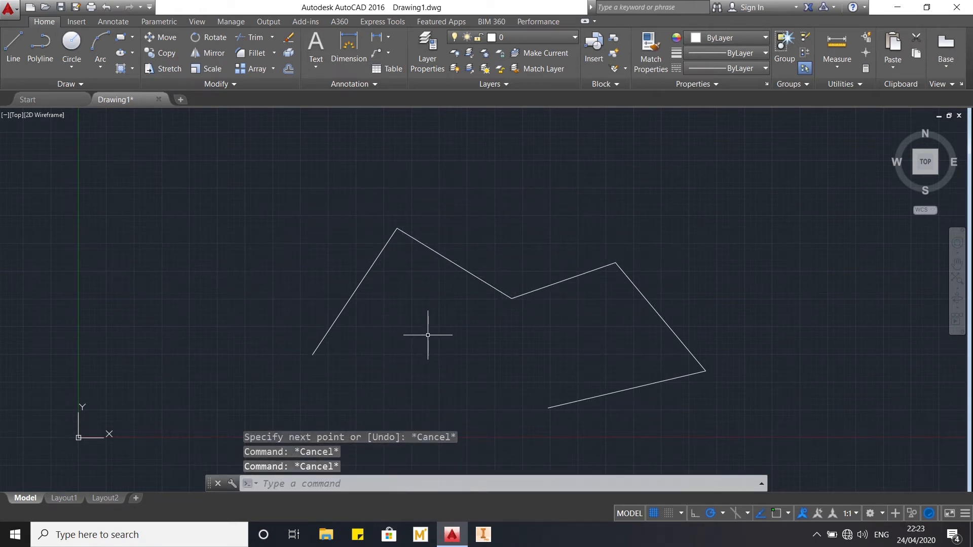
- Turn on 3D object snap
middle_drag(432, 336, 376, 304)
key(Escape)
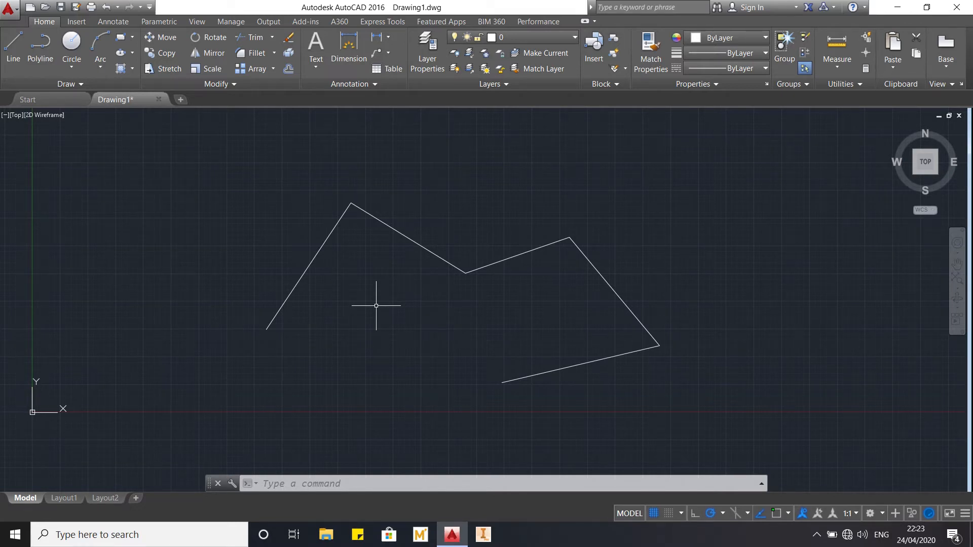
key(F4)
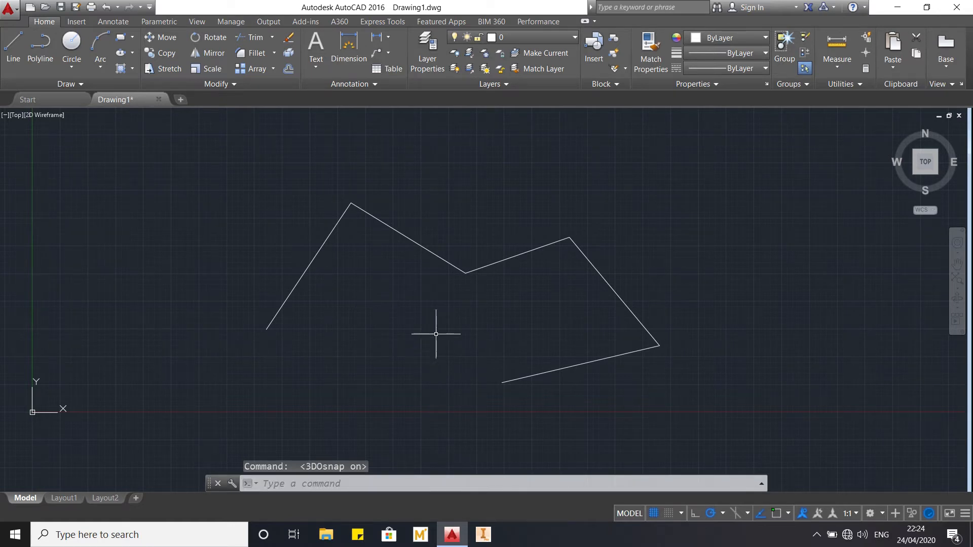
- Turn off 3D object snap and erase the whole zigzag
key(F4)
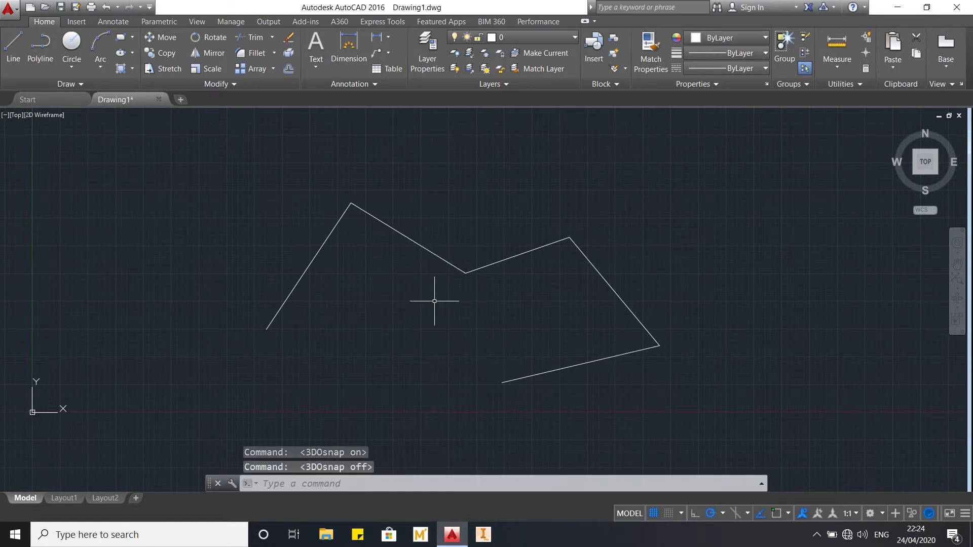
key(Escape)
key(Escape)
key(Escape)
text(e)
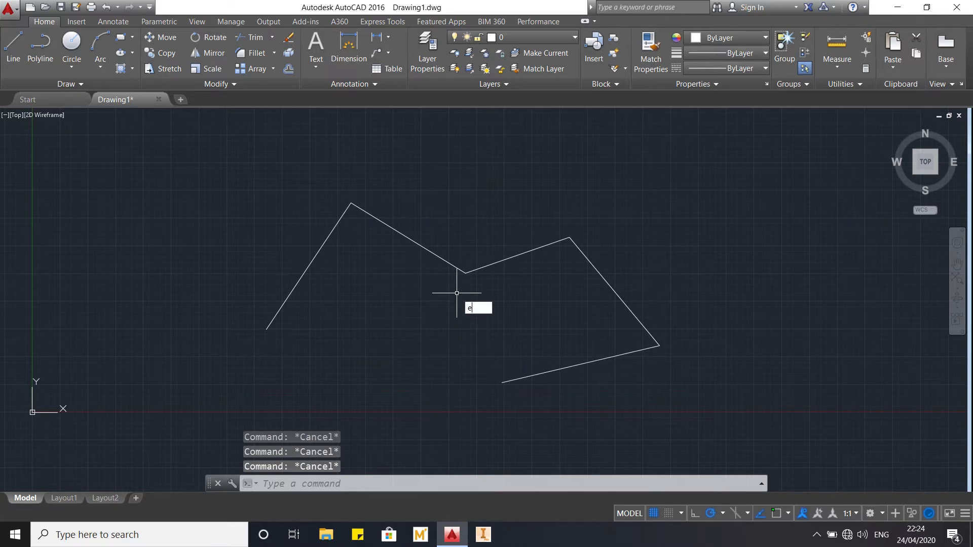
key(Return)
click(725, 393)
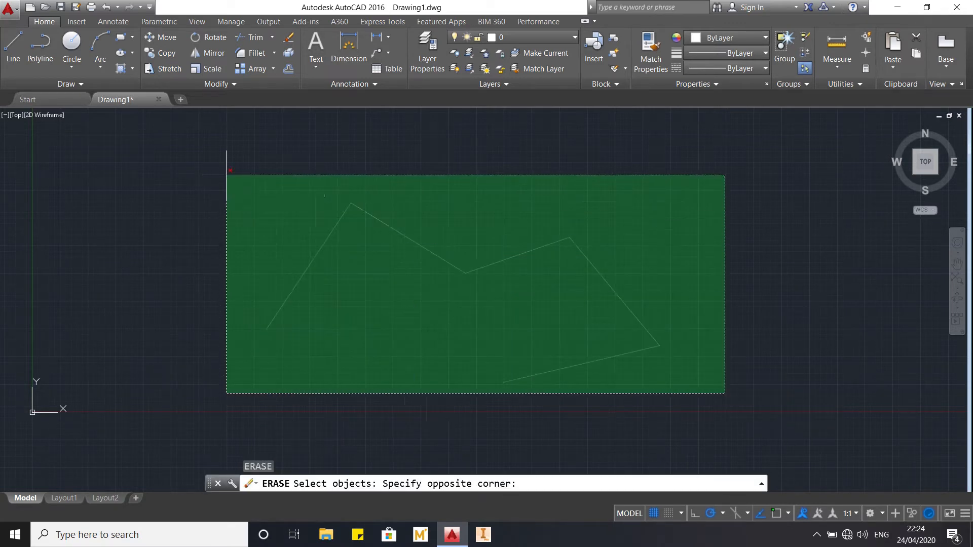
click(226, 175)
key(Return)
key(Escape)
key(Escape)
key(Escape)
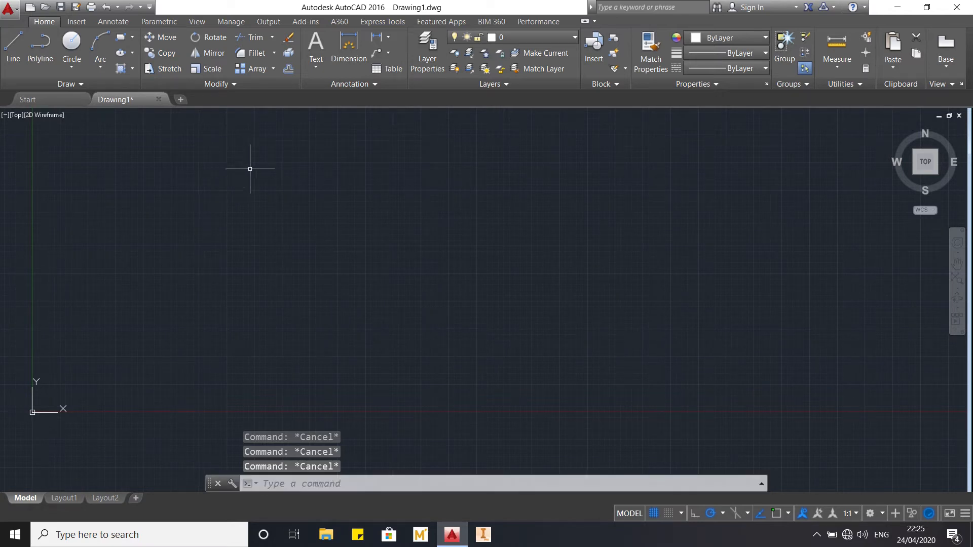
- With object snap off, draw a four-segment arrowhead outline whose last point lands just below its start point
middle_drag(367, 235, 363, 272)
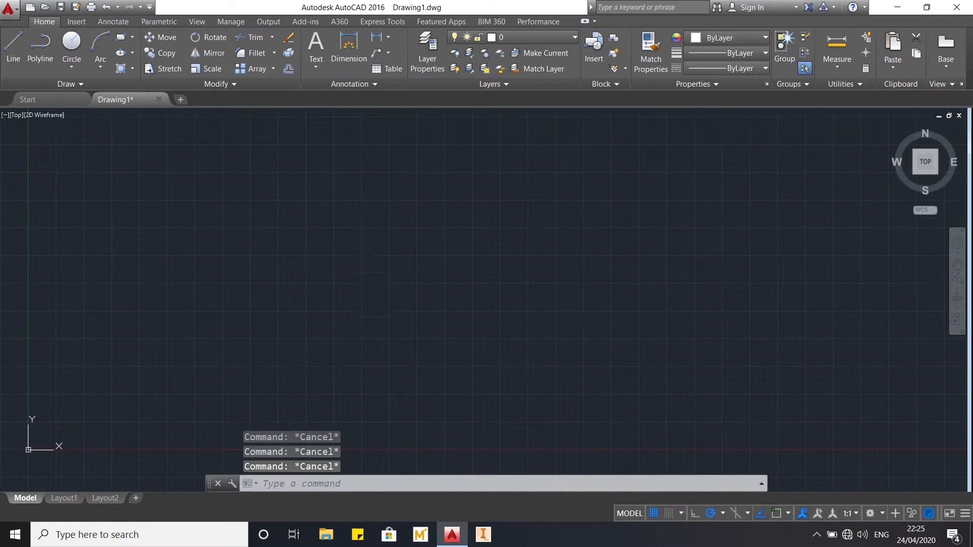
text(line)
key(Return)
click(262, 337)
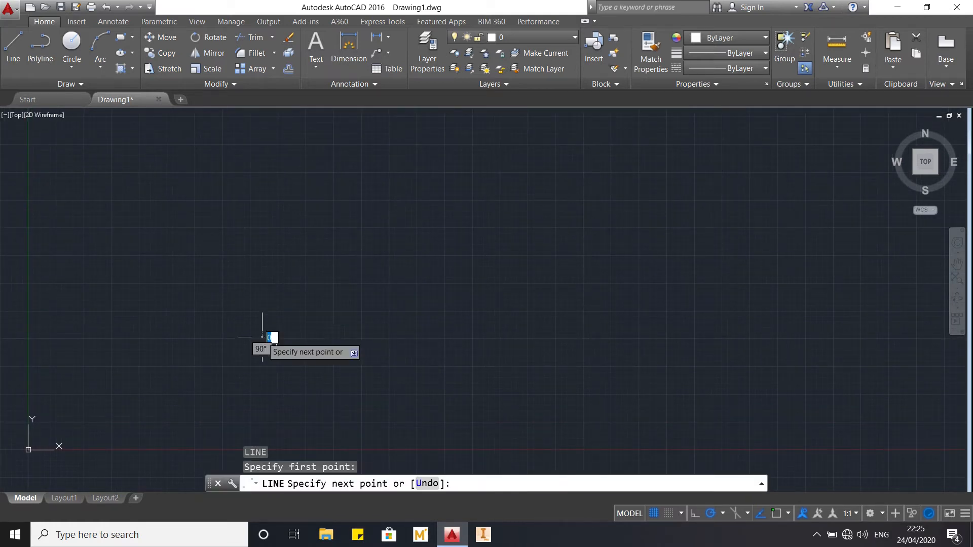
click(431, 183)
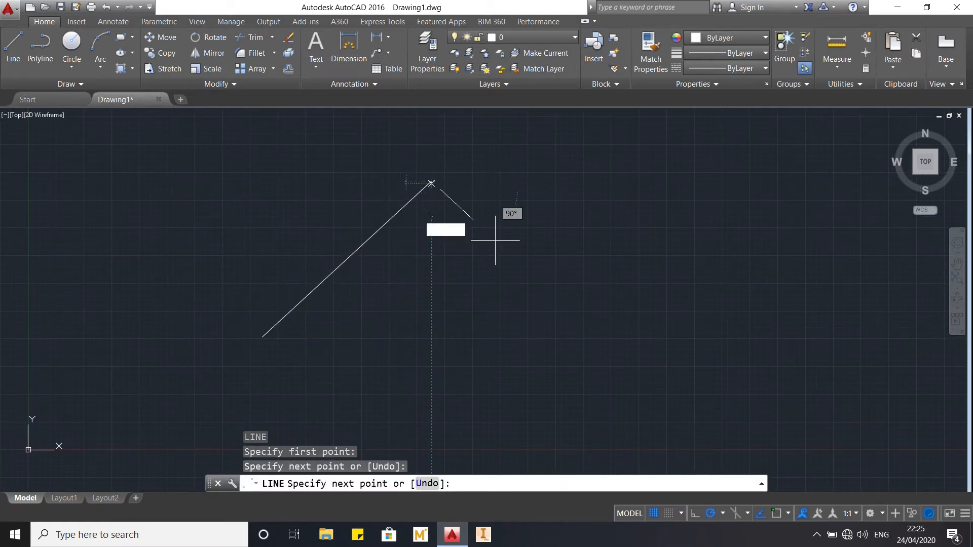
click(607, 384)
click(426, 326)
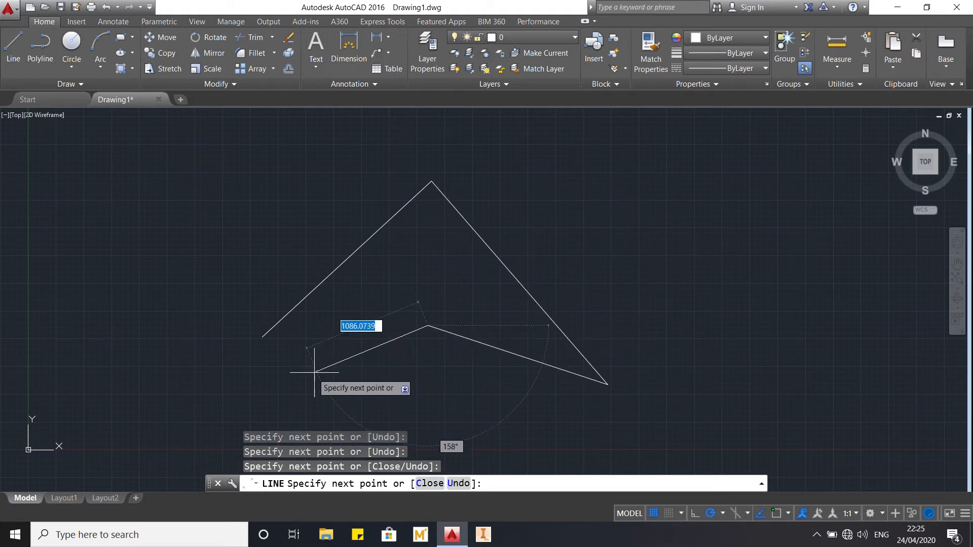
click(260, 343)
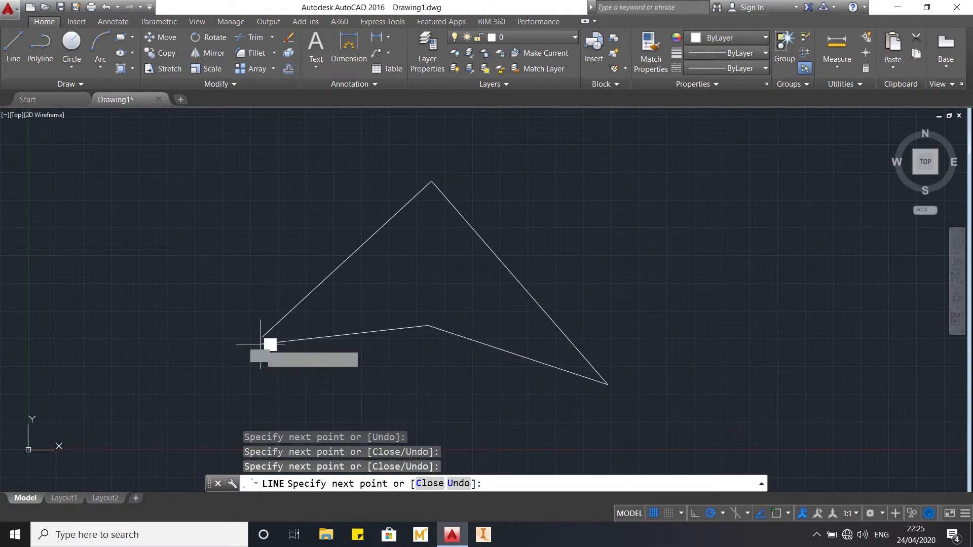
key(Escape)
- Turn on object snap and erase the arrowhead outline
key(F3)
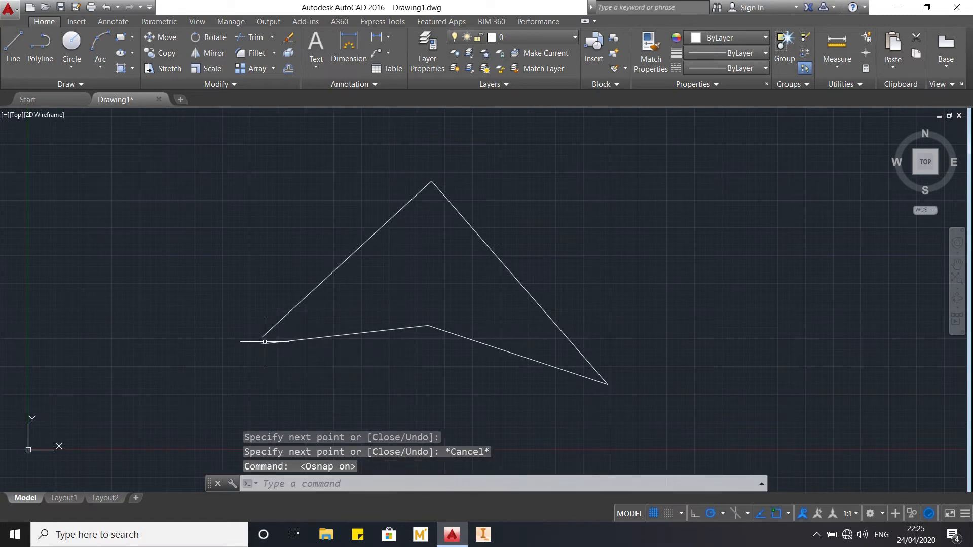
key(Escape)
key(Escape)
text(e)
key(Return)
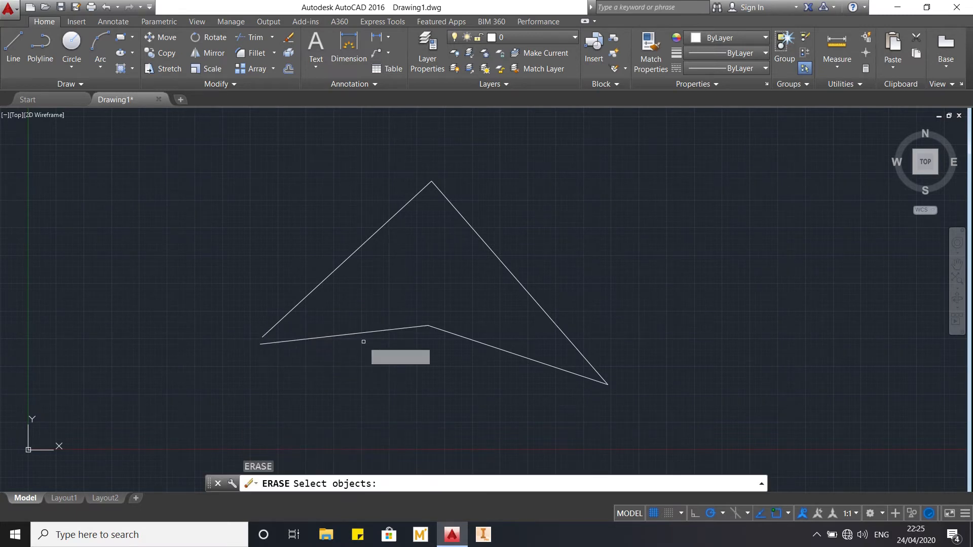
click(639, 410)
click(318, 157)
key(Return)
key(Escape)
key(Escape)
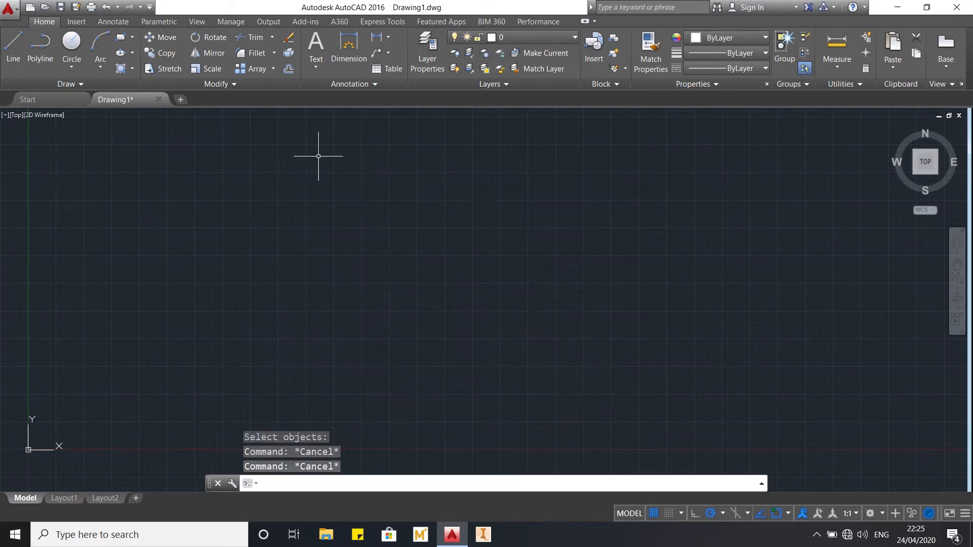
key(Escape)
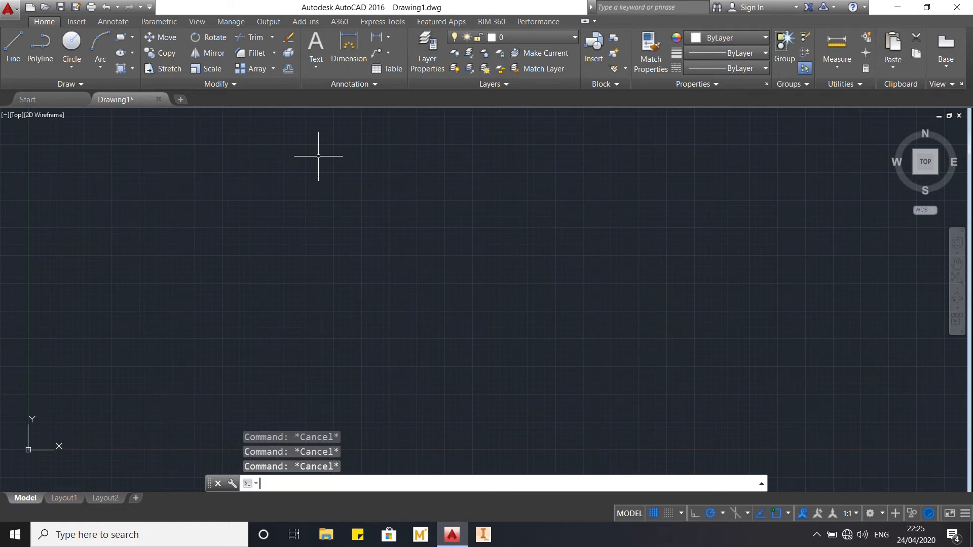
- Set the grid snap type to Isometric snap in the drafting settings (DSETTINGS)
text(d)
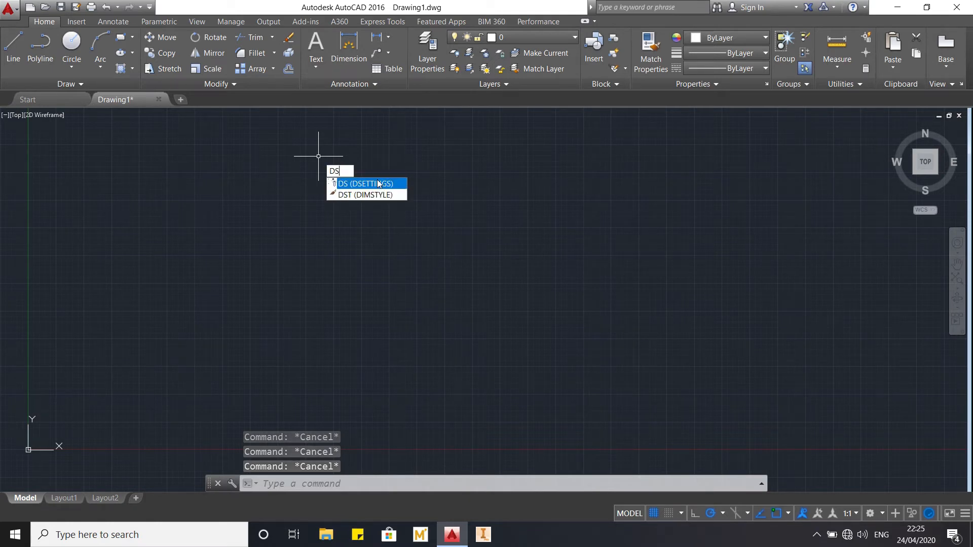
key(Return)
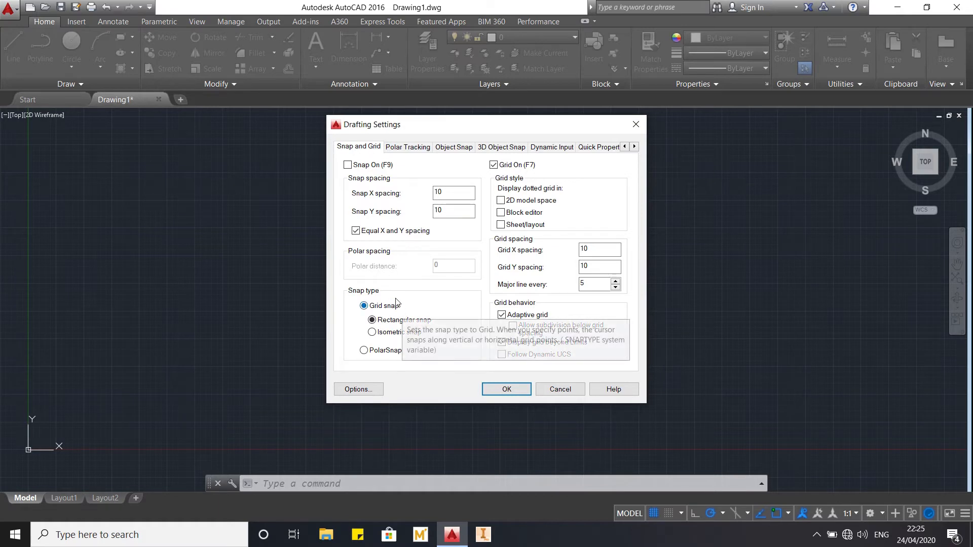
click(371, 332)
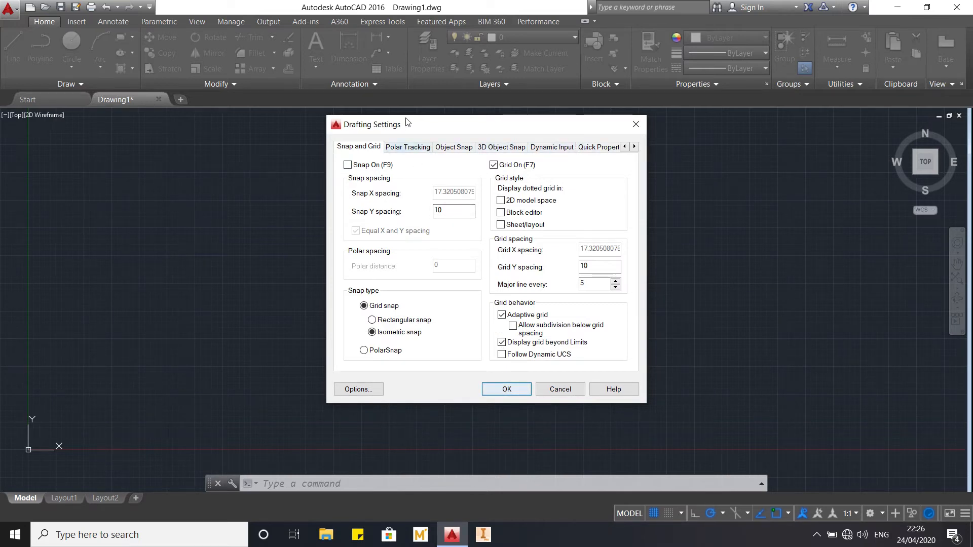
click(501, 389)
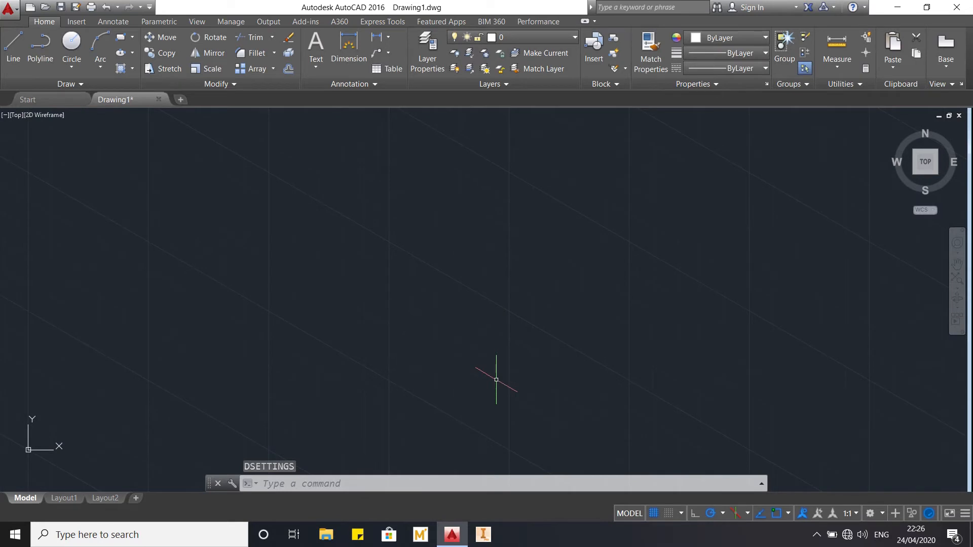
- Start a test line and cycle the isoplane through Top, Right and Left before cancelling the line
scroll(430, 250, down, 1)
middle_drag(439, 267, 278, 284)
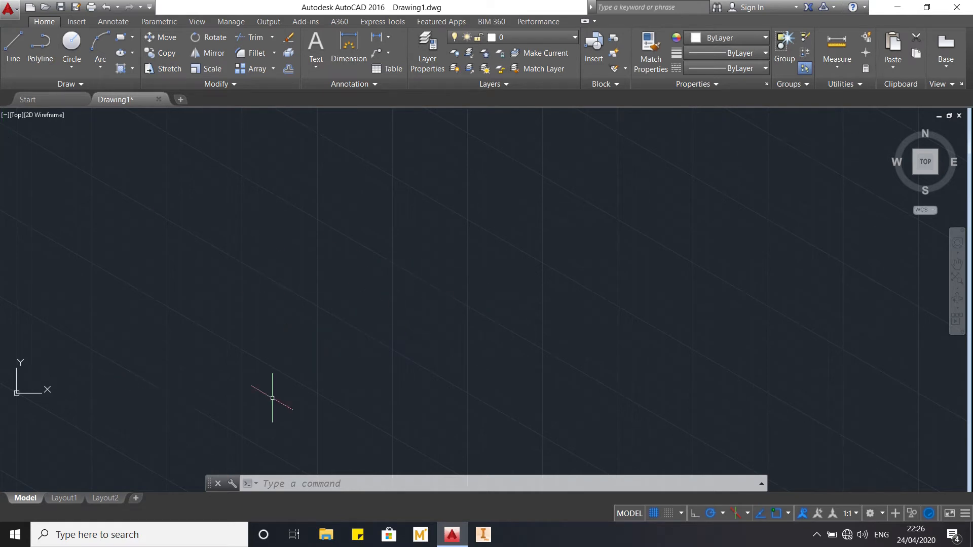
middle_drag(495, 265, 436, 259)
key(Escape)
text(l)
key(Return)
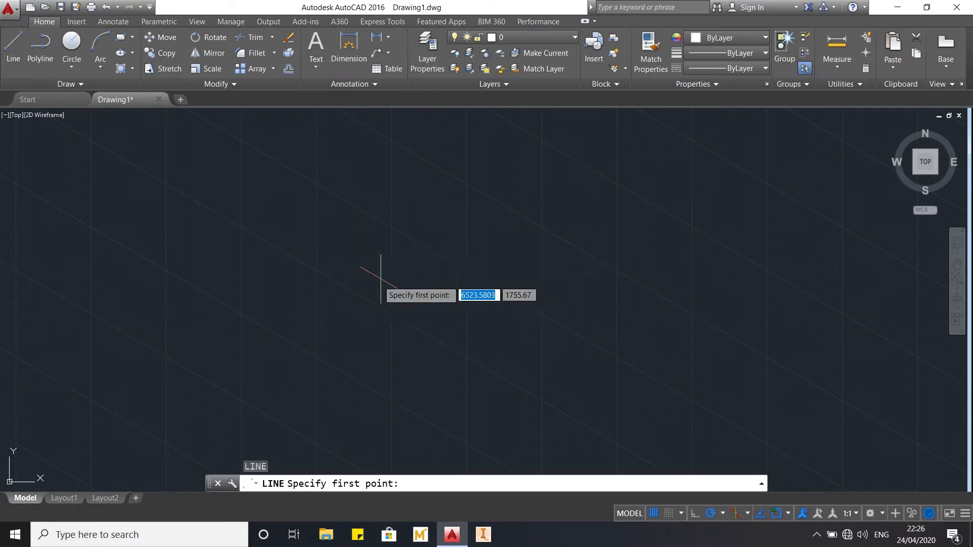
click(179, 239)
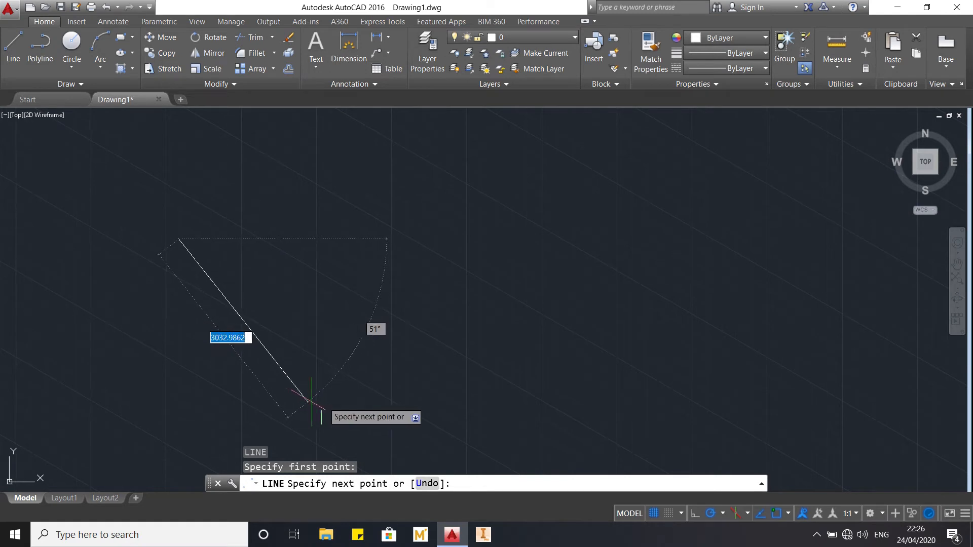
key(F5)
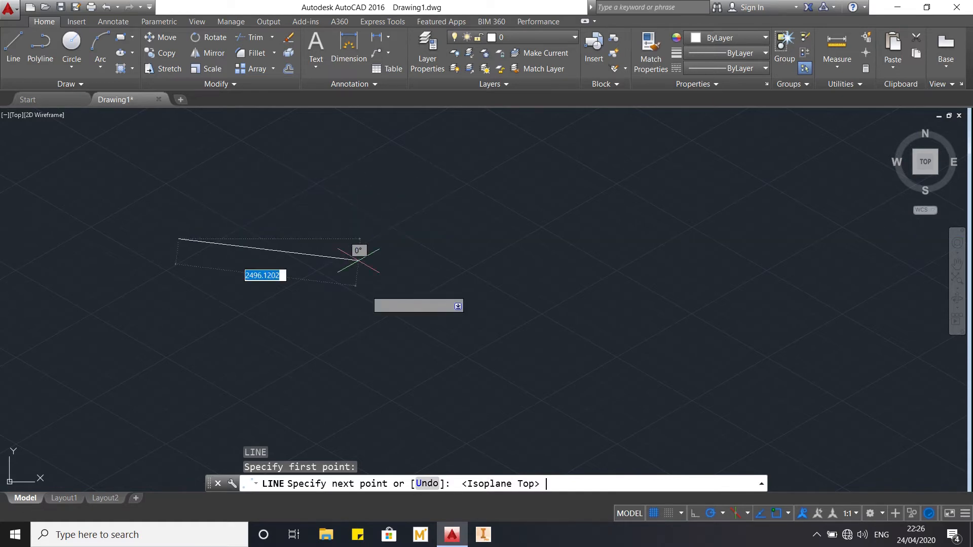
key(F5)
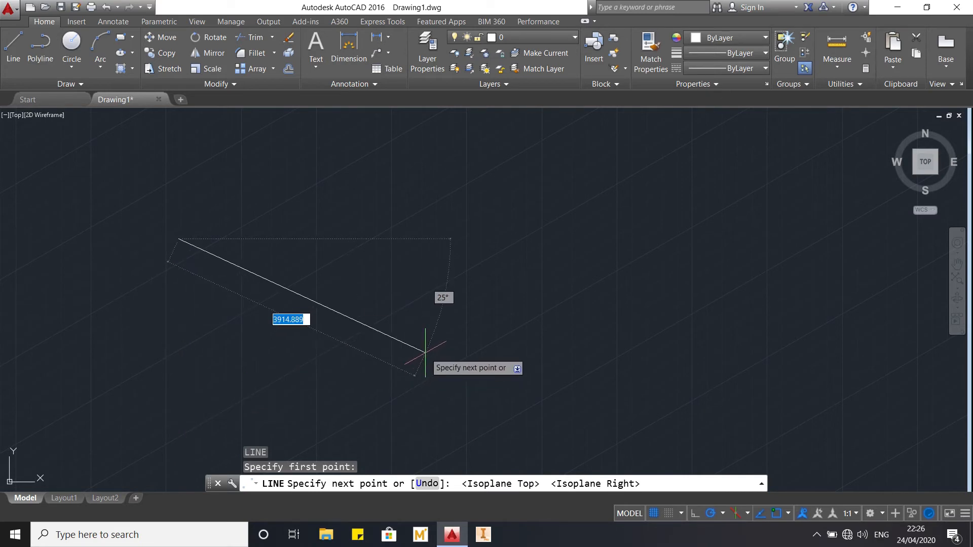
key(F5)
key(Escape)
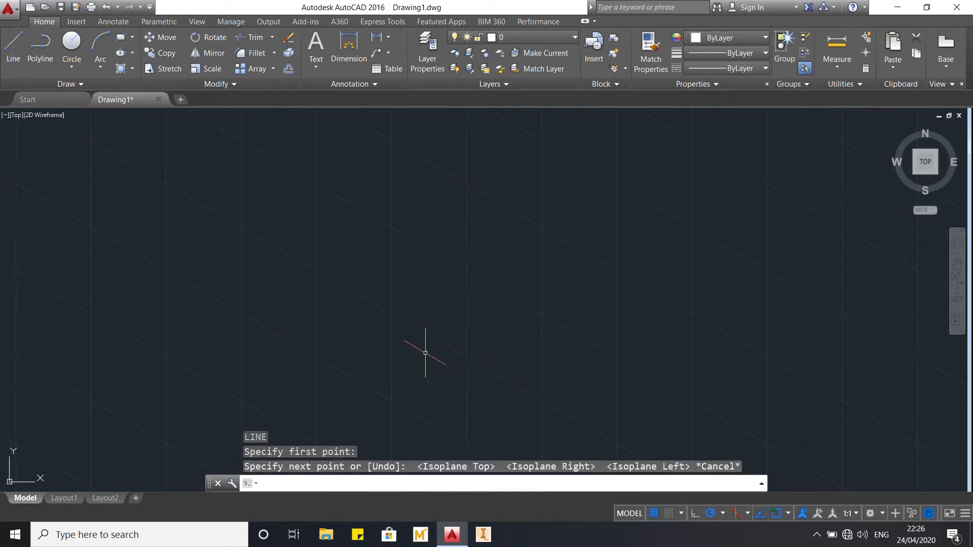
- Toggle the grid display off and on, and turn on ortho mode
key(F7)
key(F7)
key(F8)
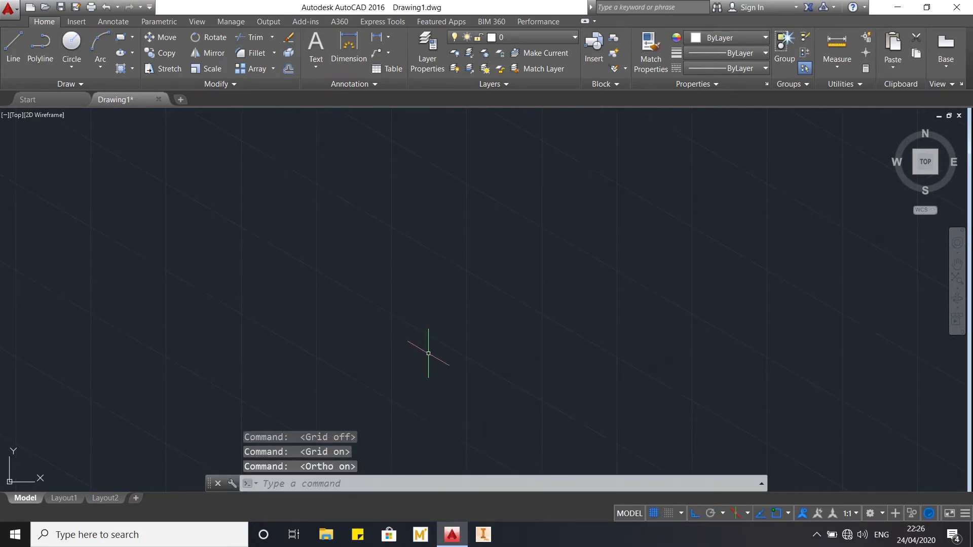
- Draw the first two sides of a rhombus on the left isoplane: 200 units at 330° and 200 units straight down
text(l)
key(Return)
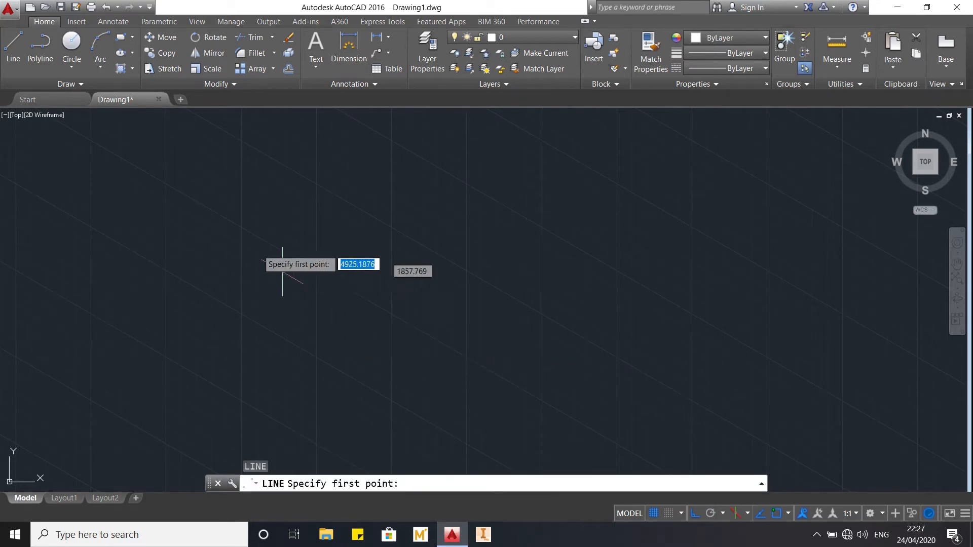
click(202, 280)
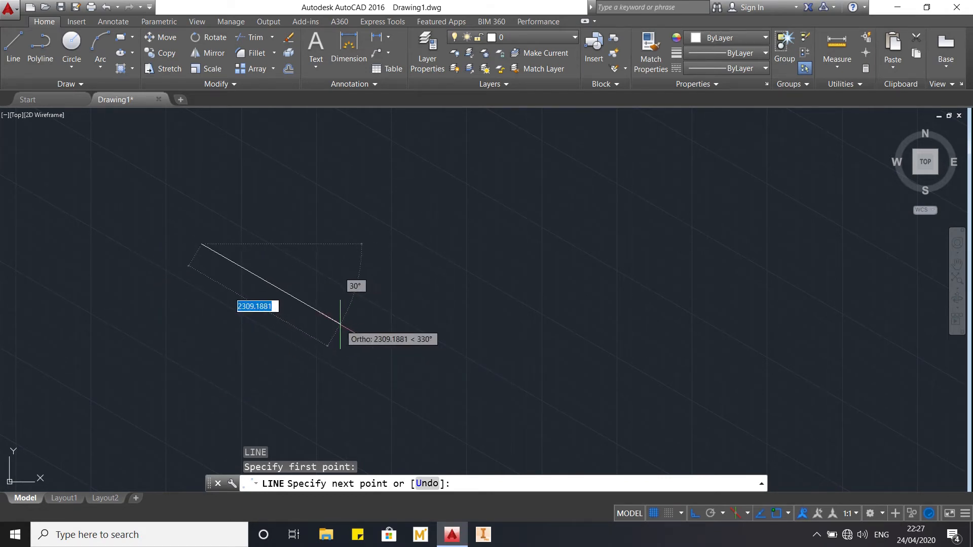
text(200)
key(Return)
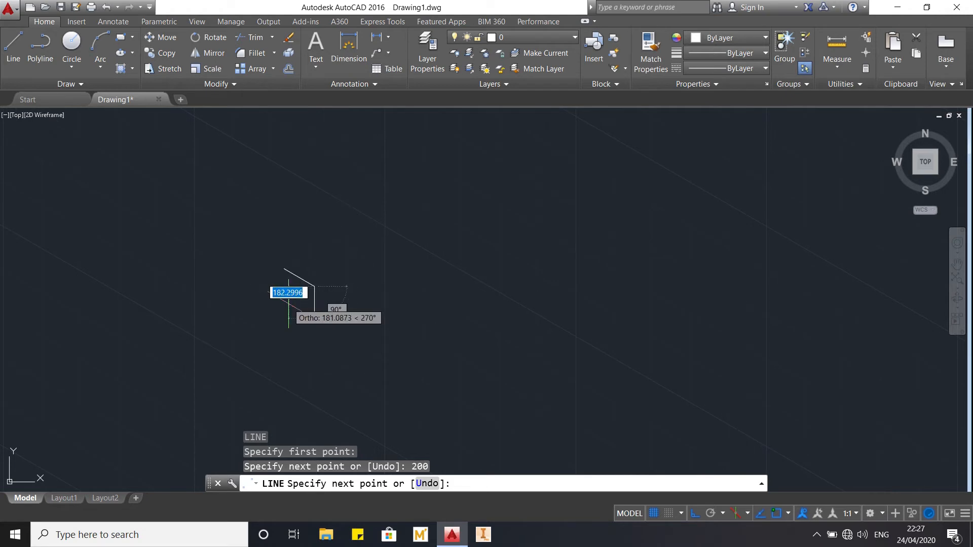
scroll(304, 294, up, 4)
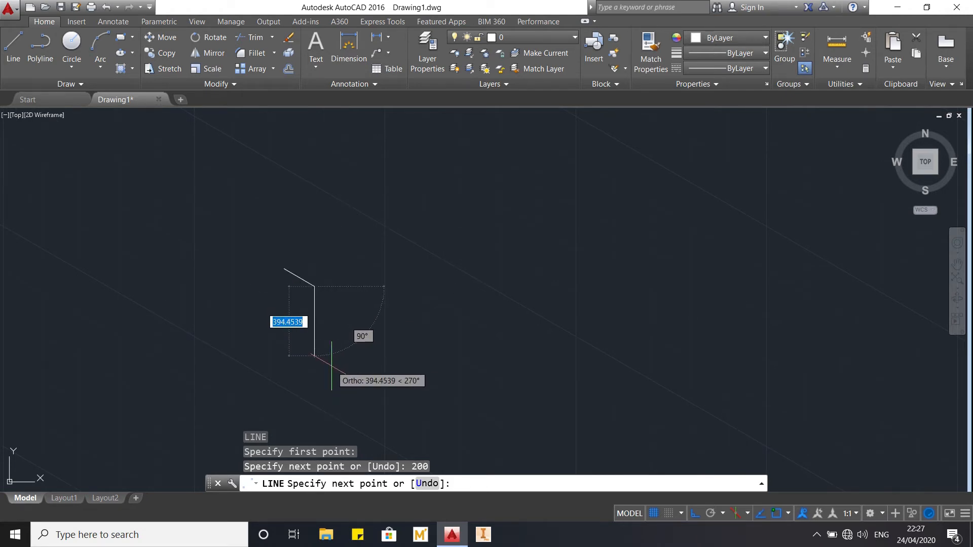
text(4)
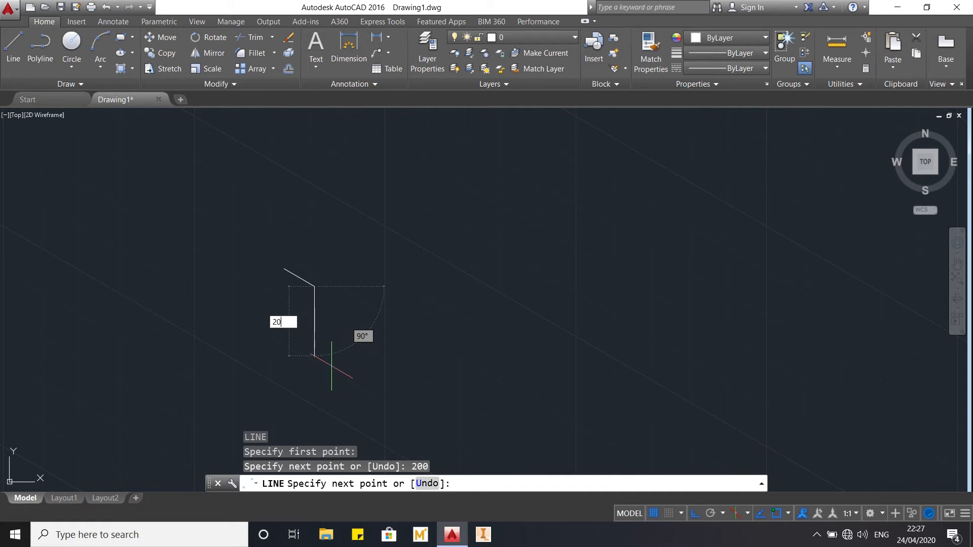
key(Return)
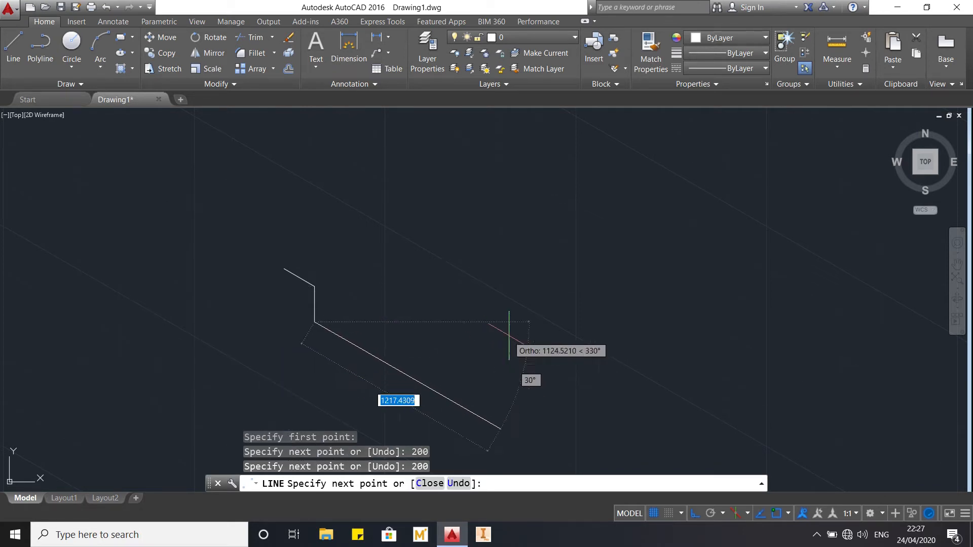
- Complete the rhombus with a 200-unit side at 150° and a vertical side back to the start point
text(2)
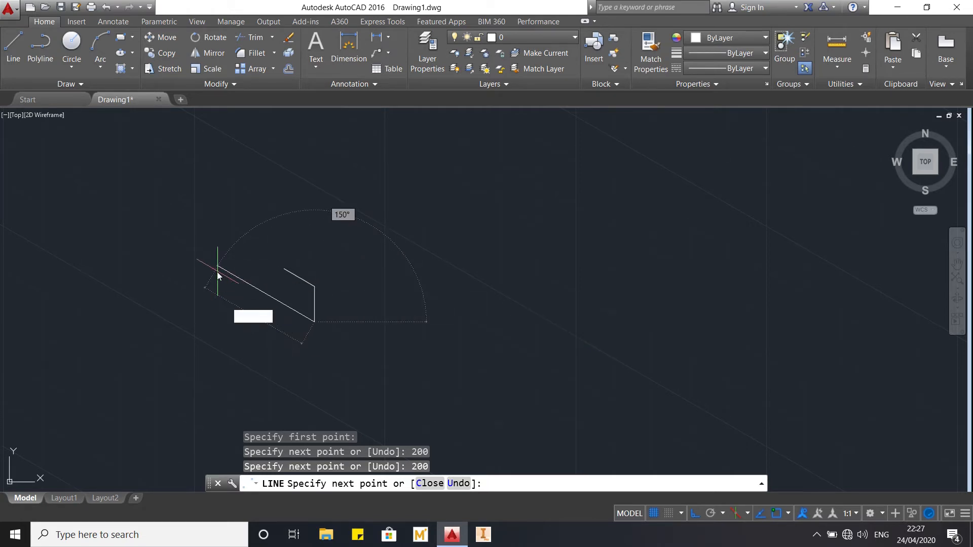
text(00)
key(Return)
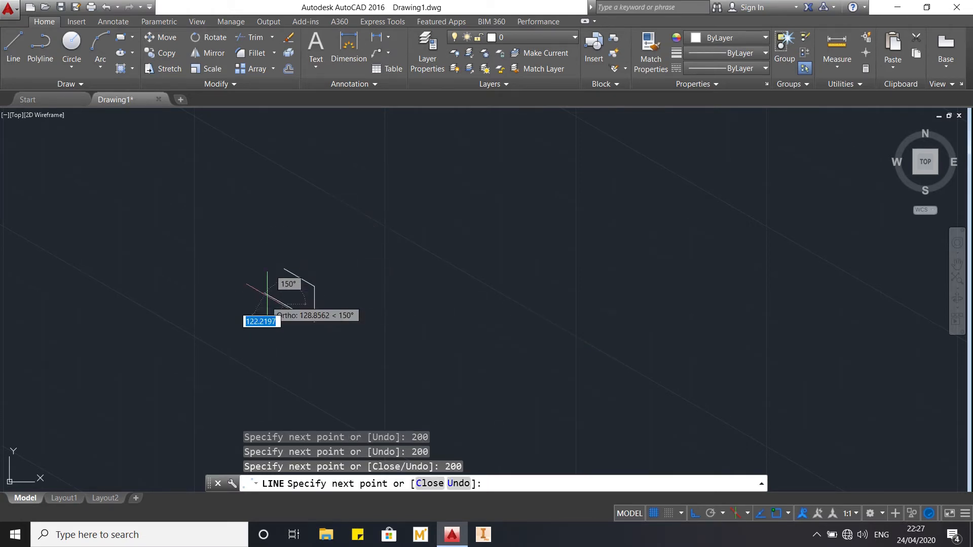
key(Escape)
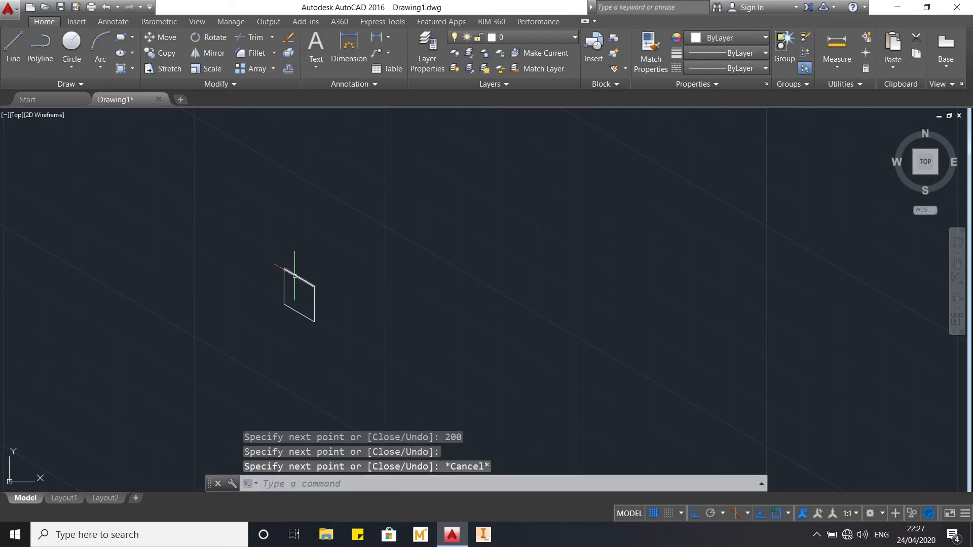
key(Escape)
key(Escape)
key(Escape)
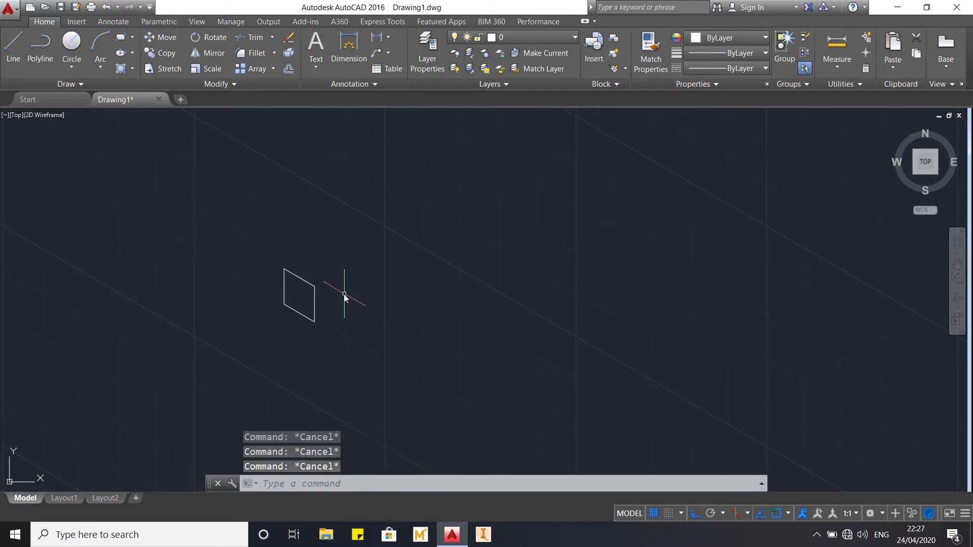
- Draw a 200-unit line at 210° from the rhombus's lower-right corner, using the top isoplane
text(l)
key(Return)
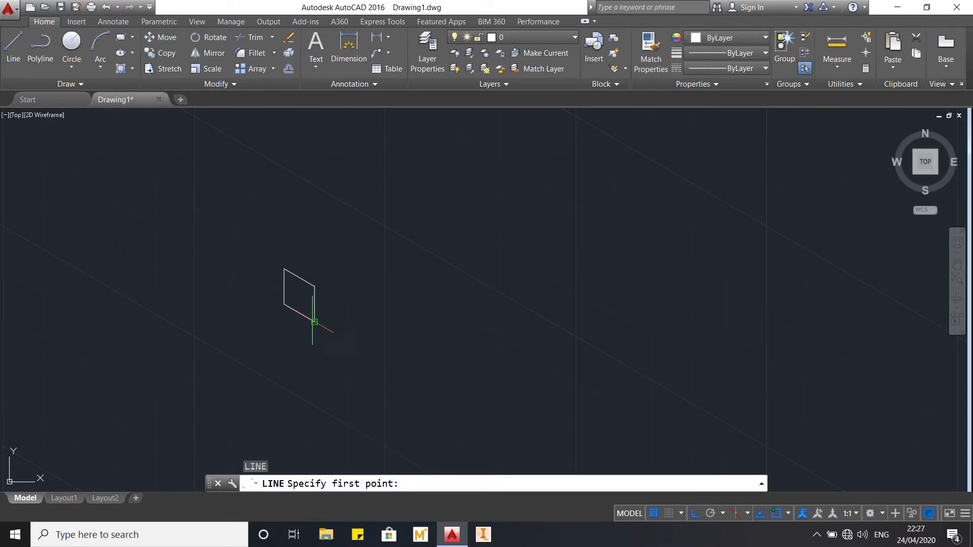
click(314, 322)
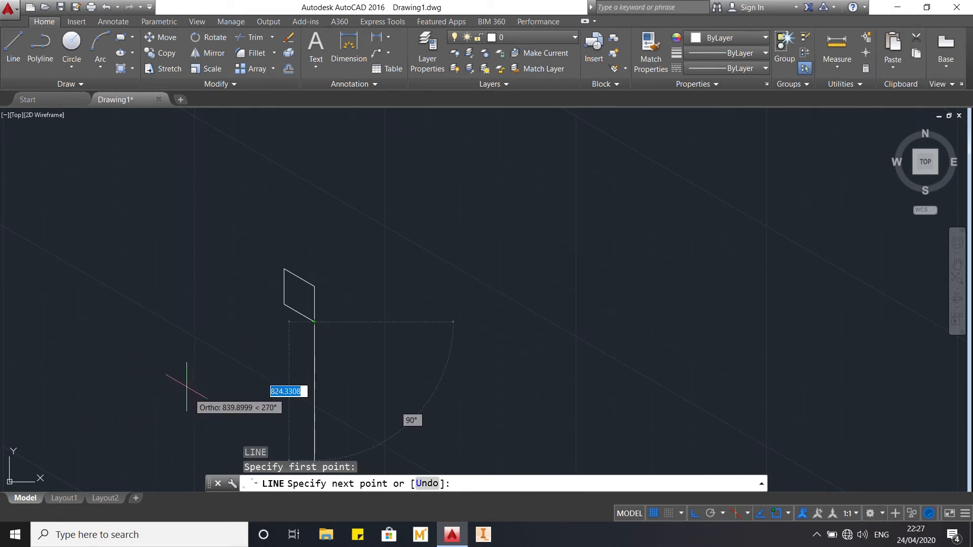
key(F5)
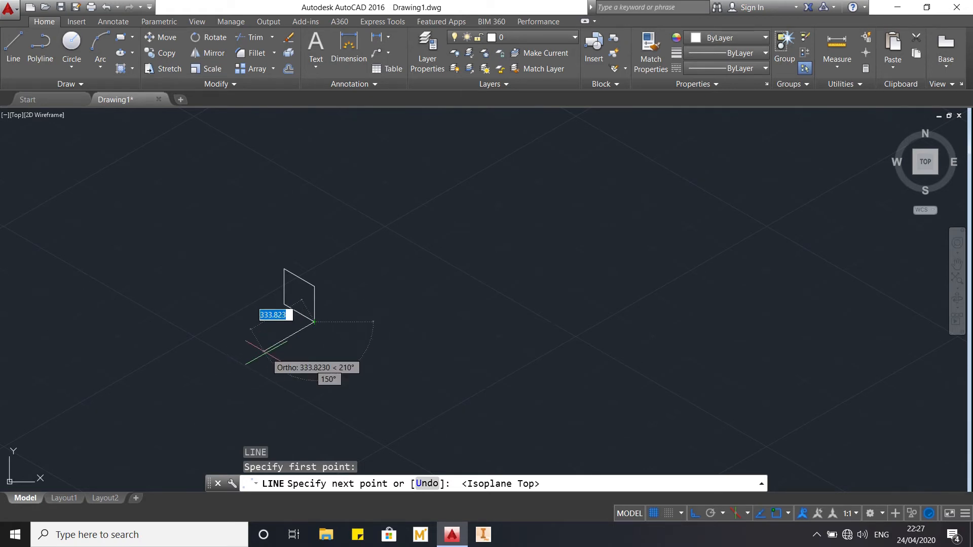
text(200)
key(Return)
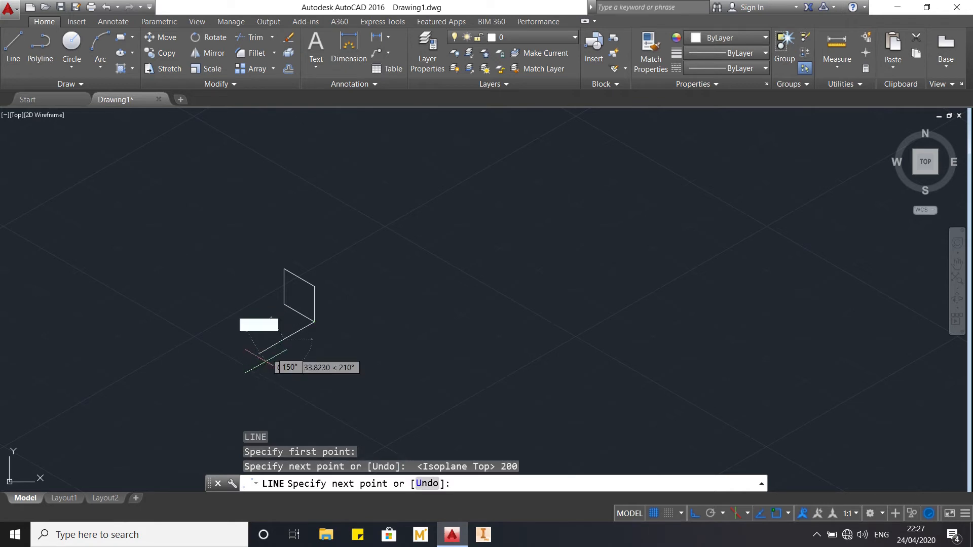
key(Return)
- Draw 200-unit lines at 210° from the rhombus's lower-left and upper-left corners
key(Return)
click(283, 304)
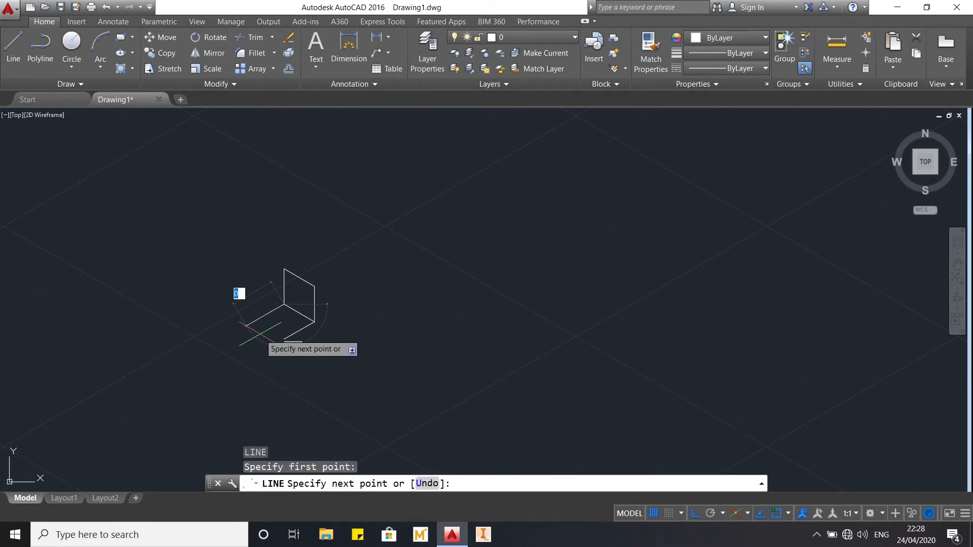
text(200)
key(Return)
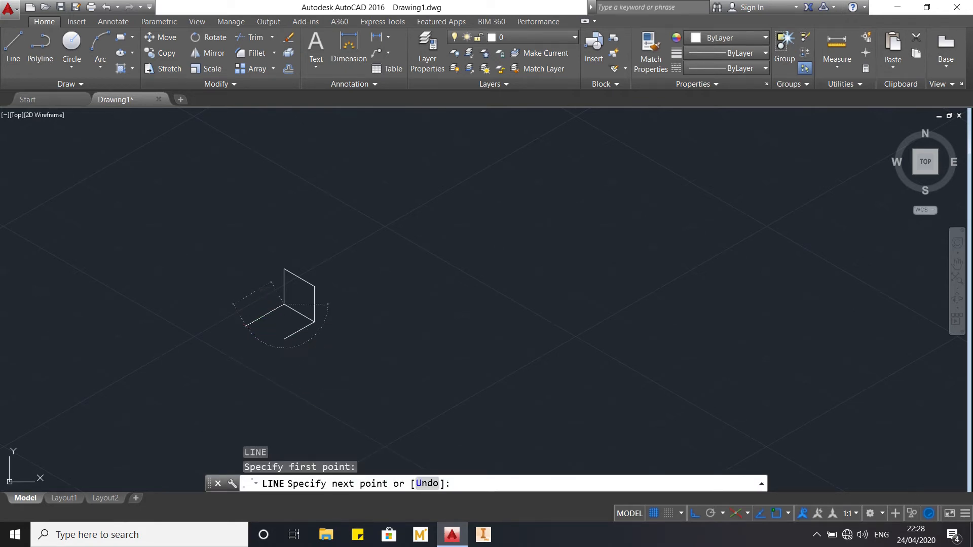
key(Return)
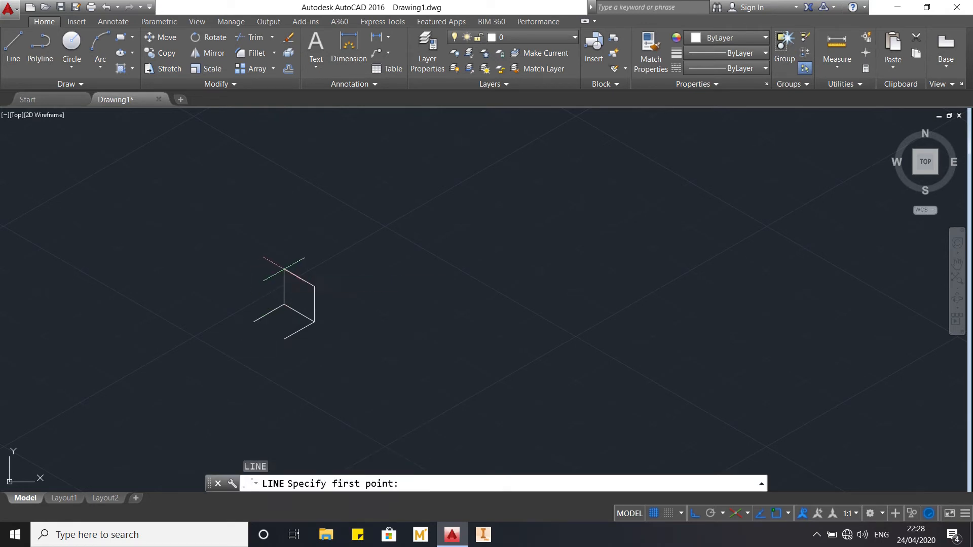
click(285, 269)
text(200)
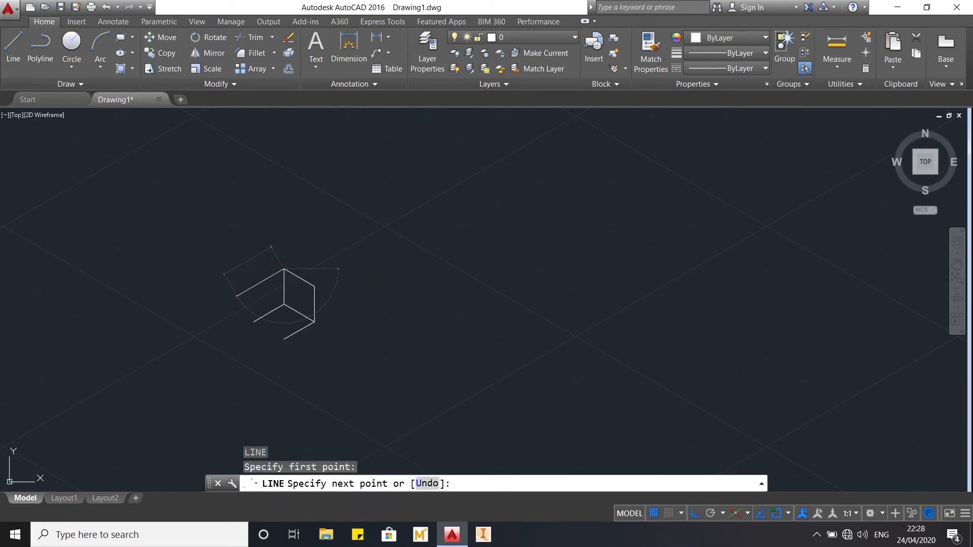
key(Return)
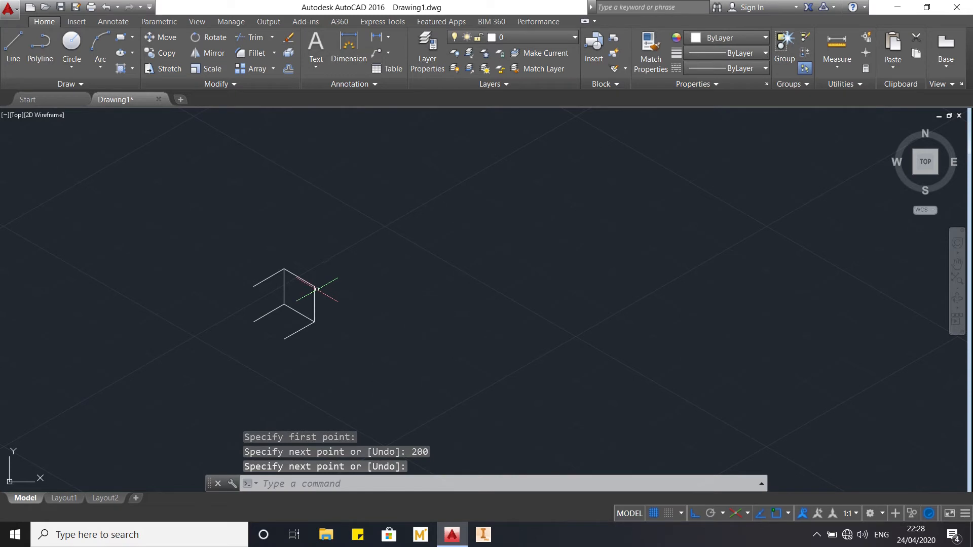
key(Return)
- Draw a 200-unit line at 210° from the rhombus's upper-right corner
key(Return)
click(314, 286)
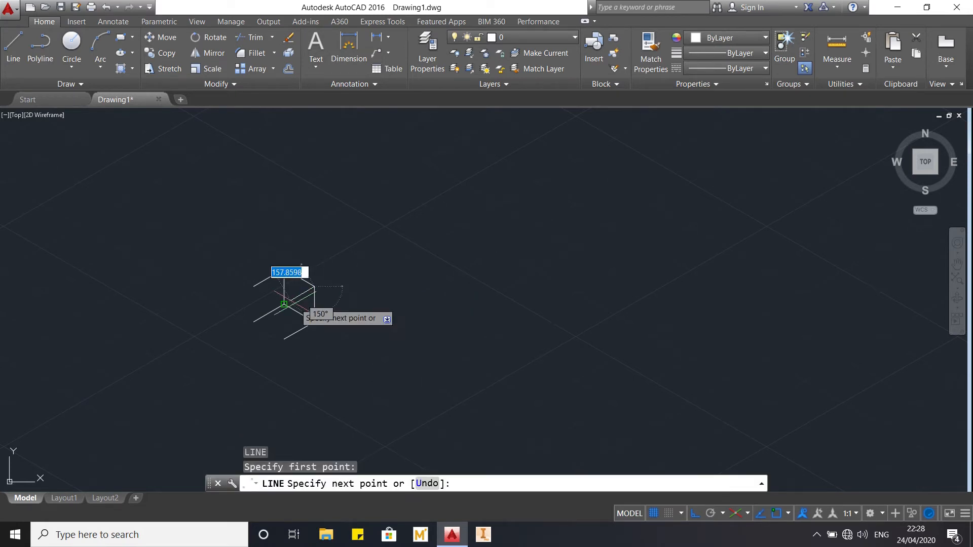
scroll(284, 304, up, 6)
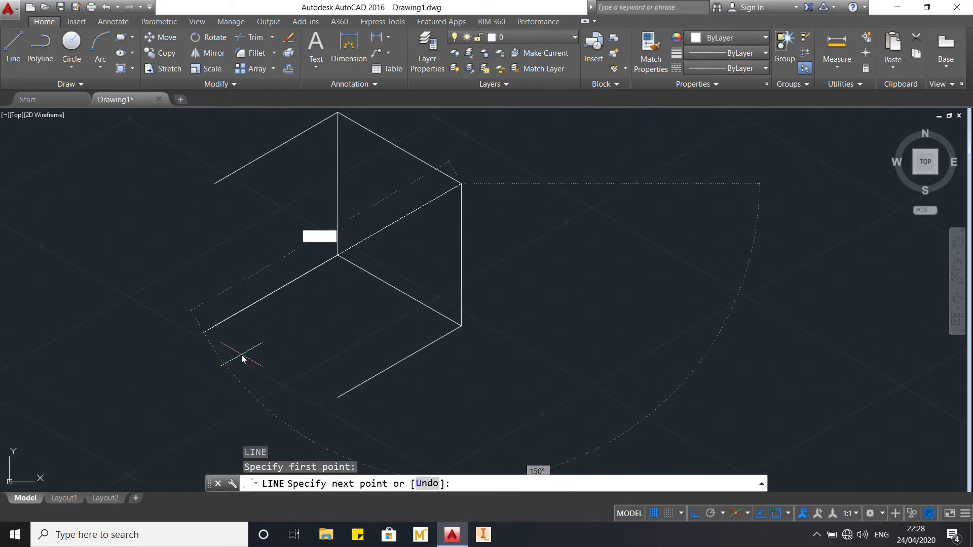
text(200)
key(Return)
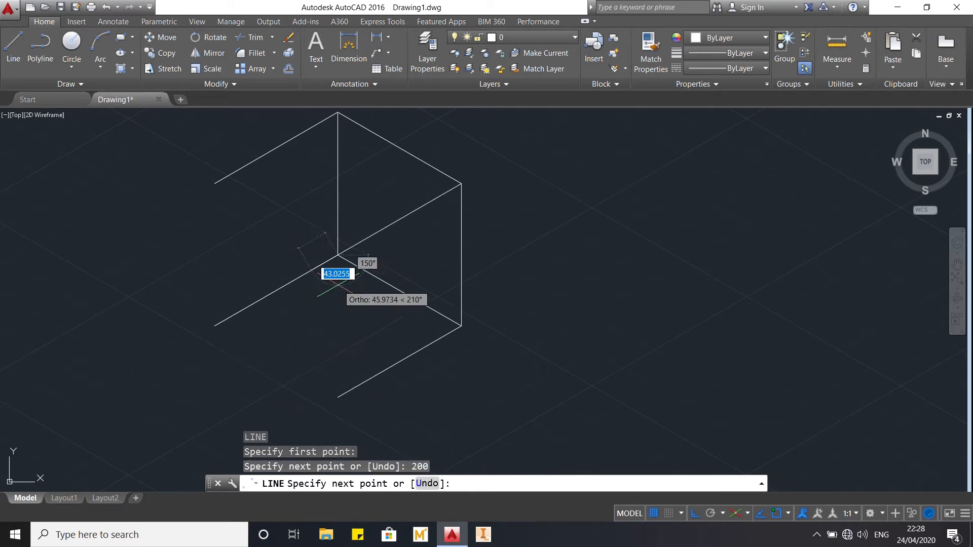
key(Escape)
key(Escape)
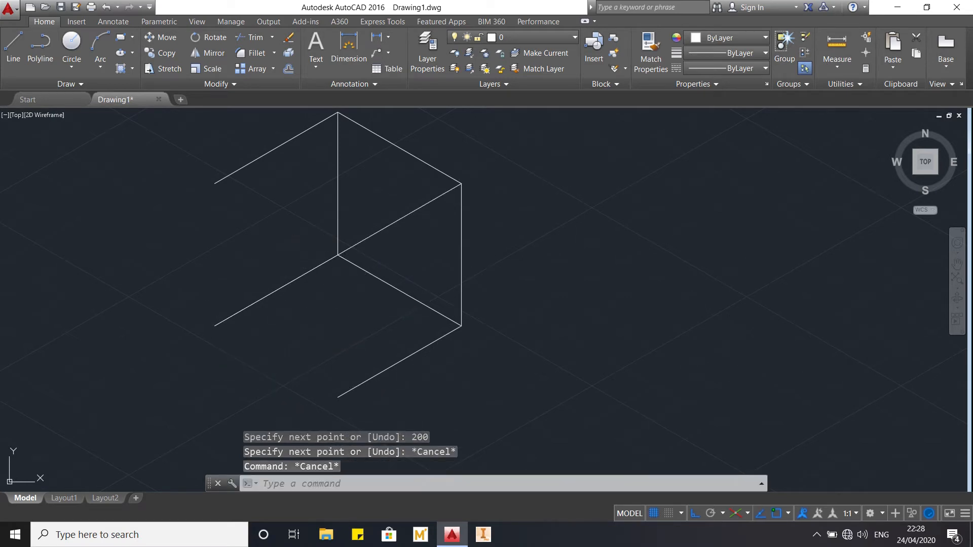
- On the right isoplane, draw vertical lines from the rhombus's lower-left corner to the lowest edge's free end and between the two leftmost free ends
key(space)
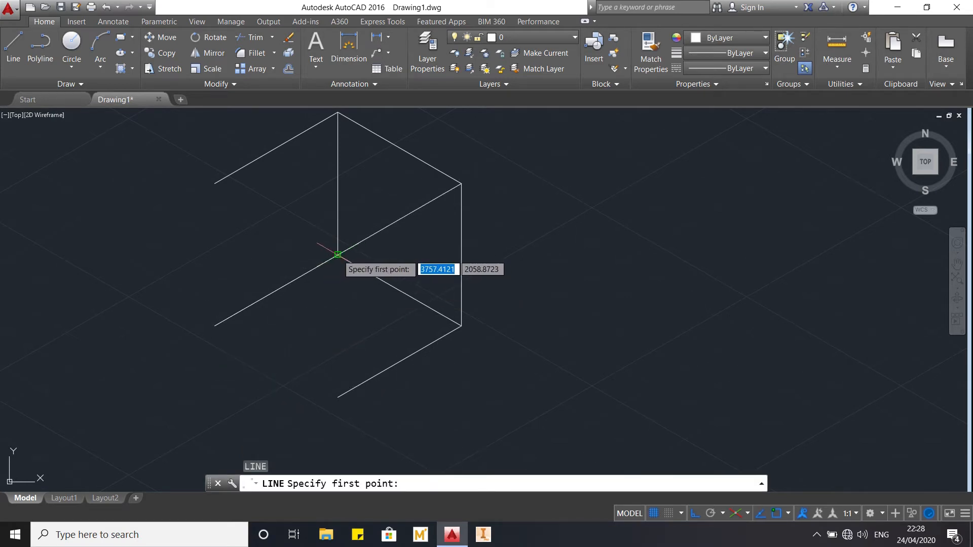
click(338, 254)
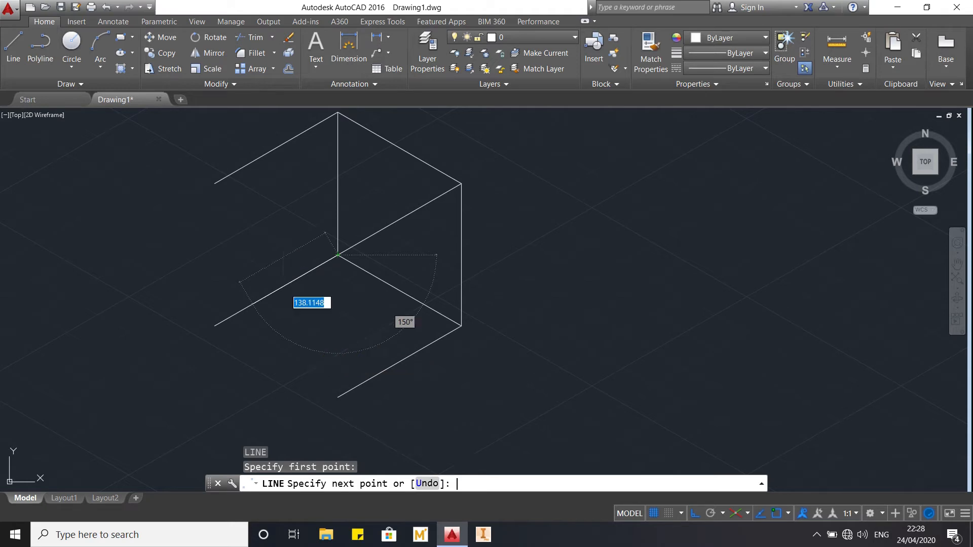
key(F5)
click(337, 397)
key(Escape)
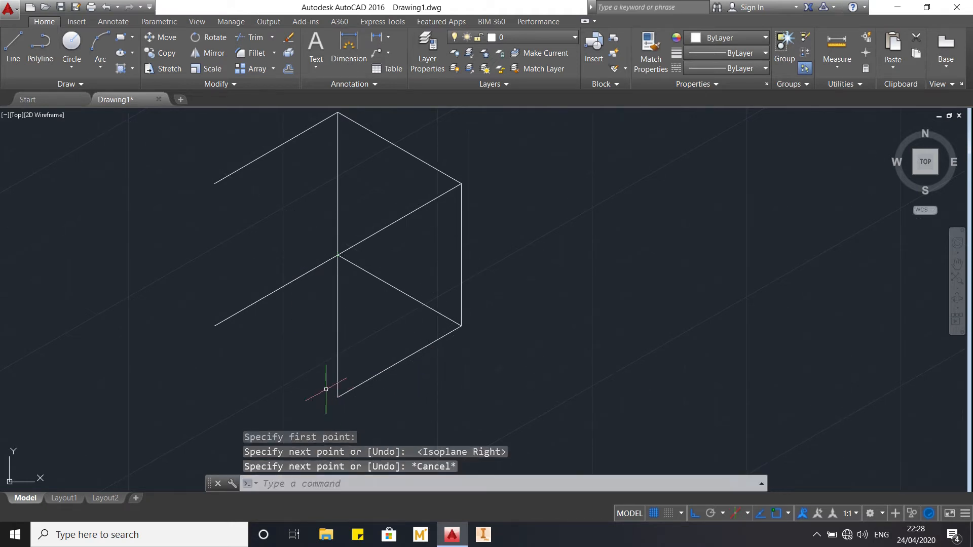
key(space)
click(215, 183)
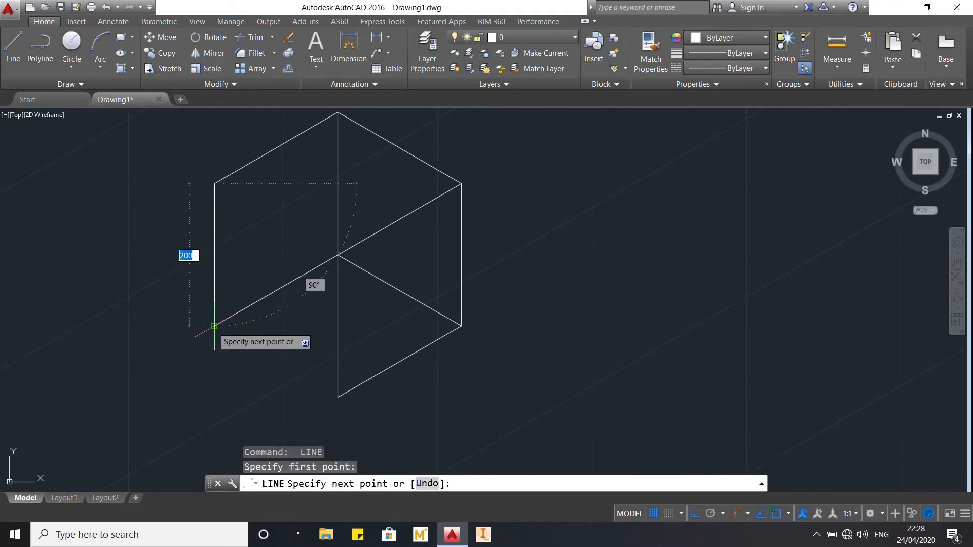
click(215, 326)
key(Escape)
- Close the cube on the left isoplane with two parallel lines from the upper and lower ends of its leftmost vertical edge
key(space)
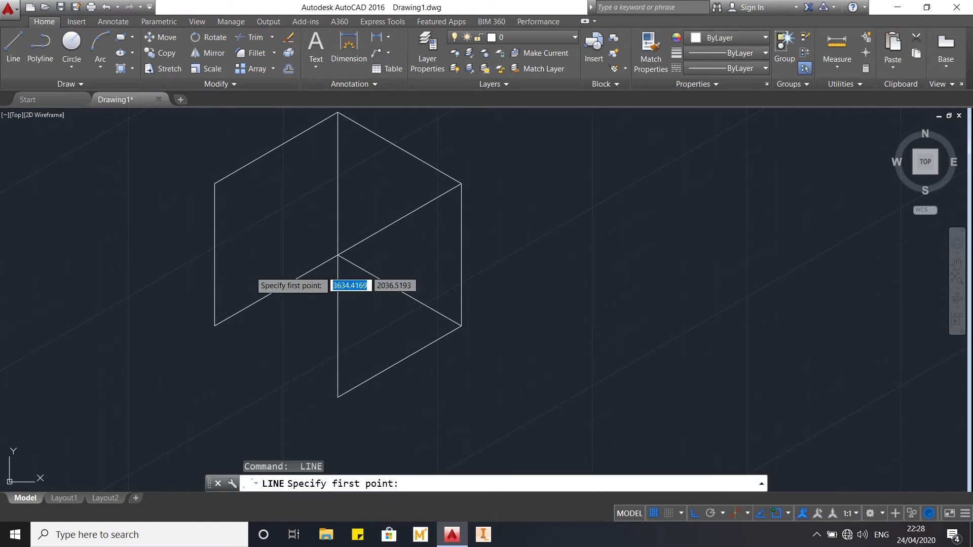
click(215, 183)
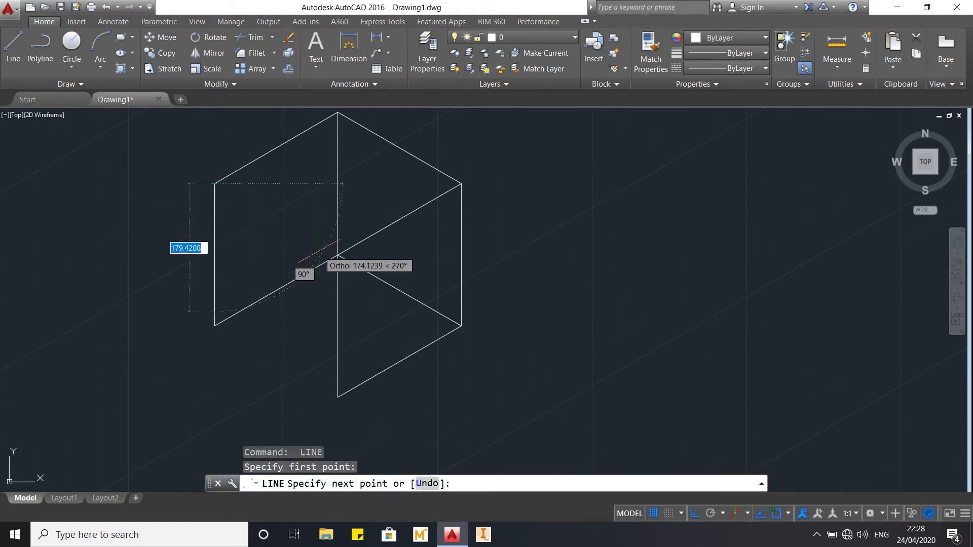
key(F5)
click(338, 255)
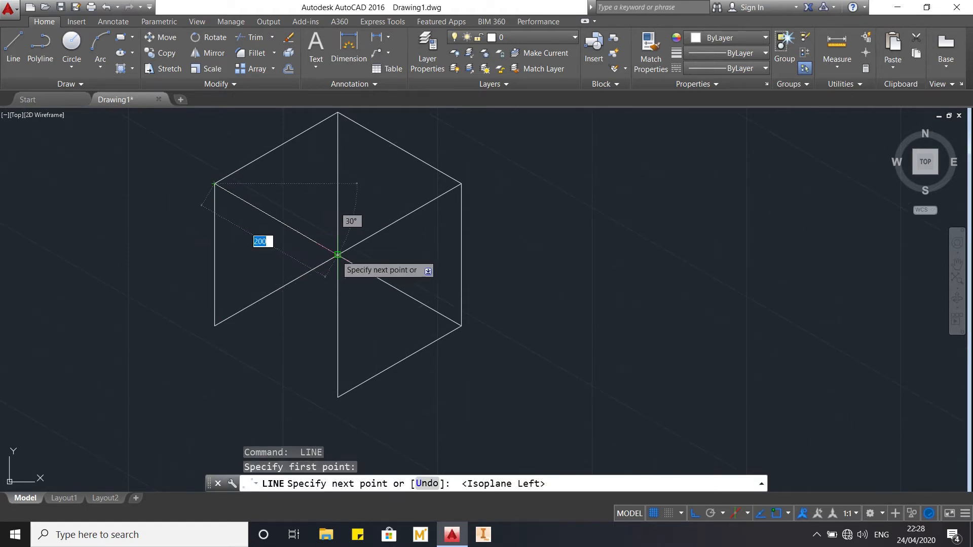
key(Escape)
key(space)
click(215, 325)
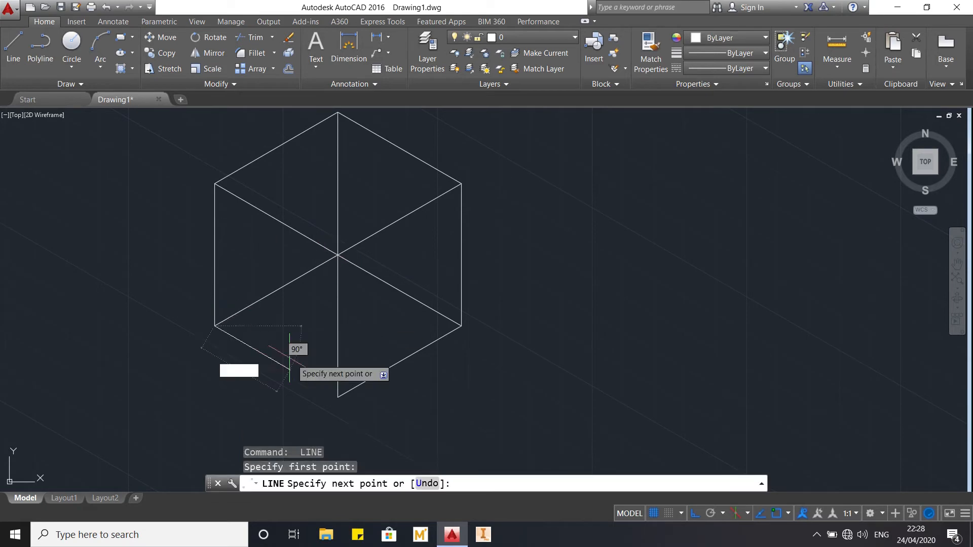
click(337, 397)
key(Return)
- Examine the finished isometric cube up close and in the home 3D view, and return to the top view
scroll(450, 301, up, 2)
middle_drag(525, 341, 601, 368)
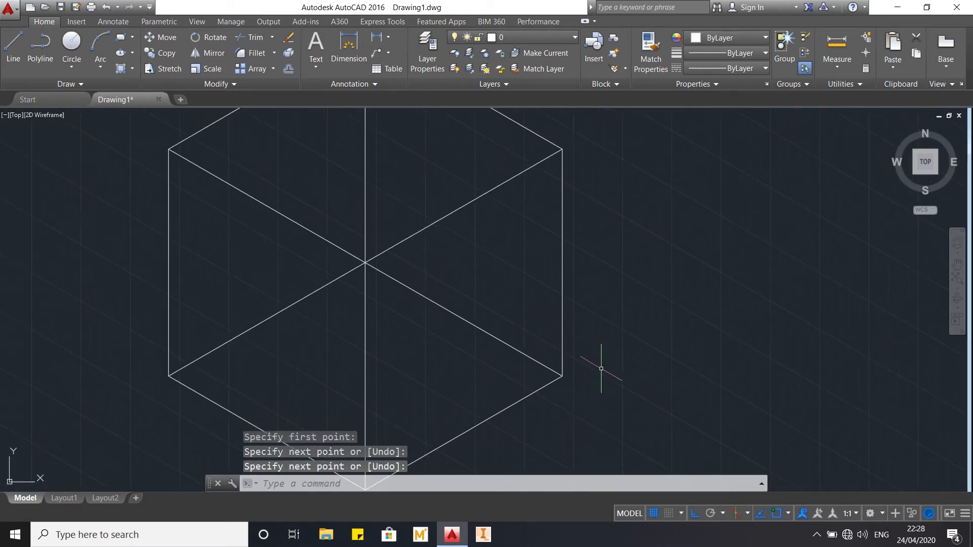
scroll(539, 339, up, 2)
scroll(565, 328, down, 5)
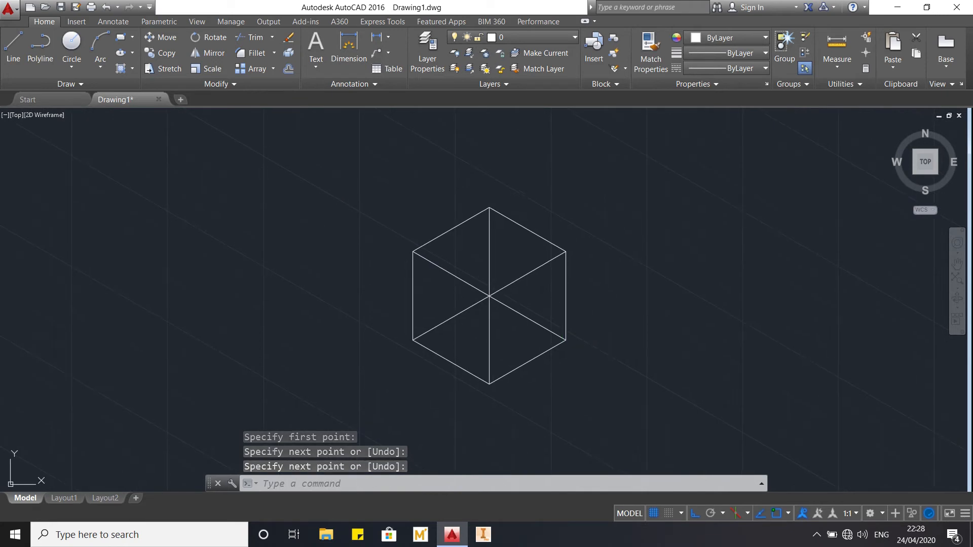
key(Escape)
key(Escape)
middle_drag(562, 332, 550, 343)
key(Escape)
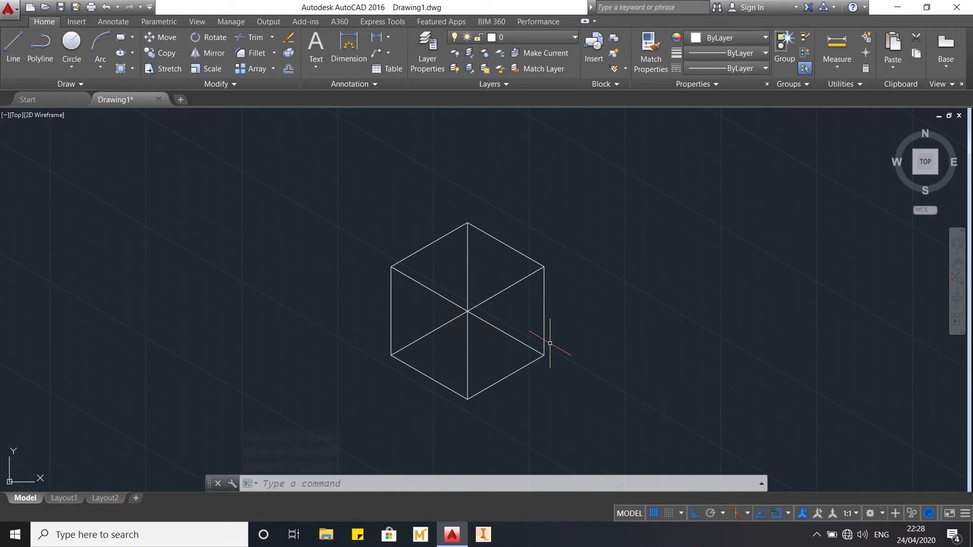
mouse_move(928, 180)
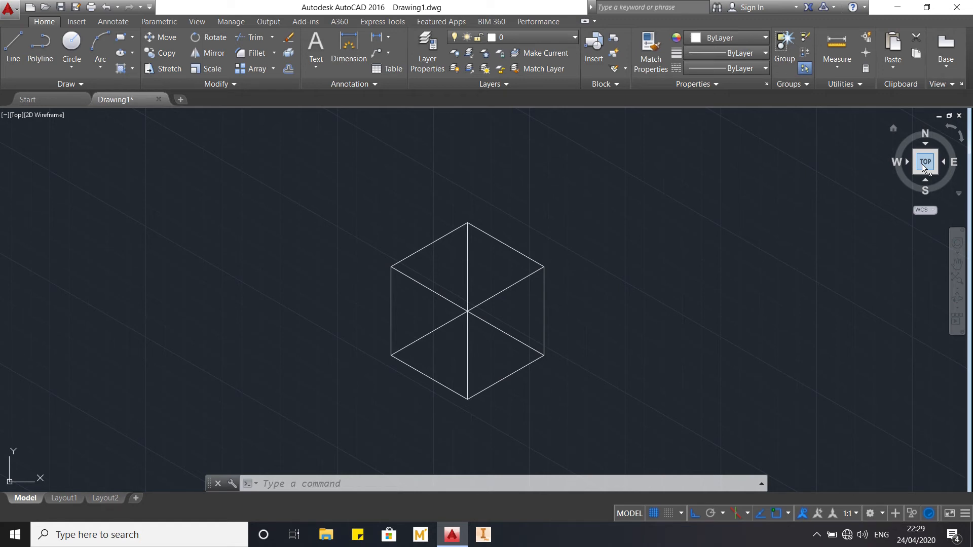
click(893, 130)
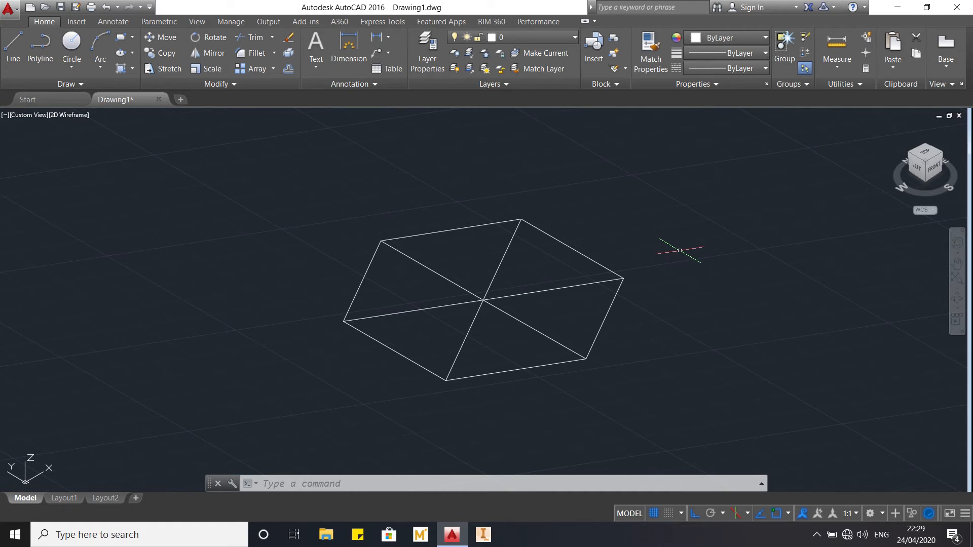
click(926, 154)
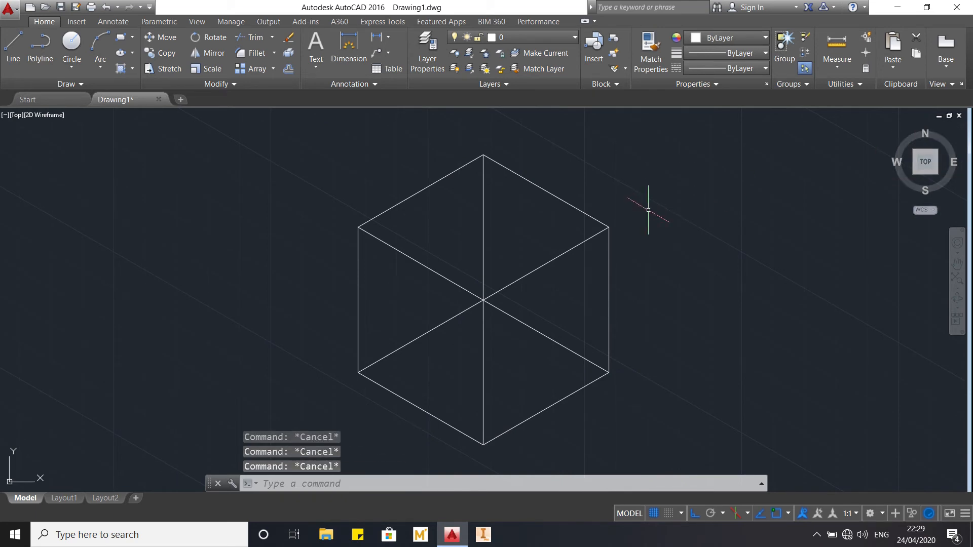
- Erase all the lines of the isometric cube
text(e)
key(Return)
click(644, 431)
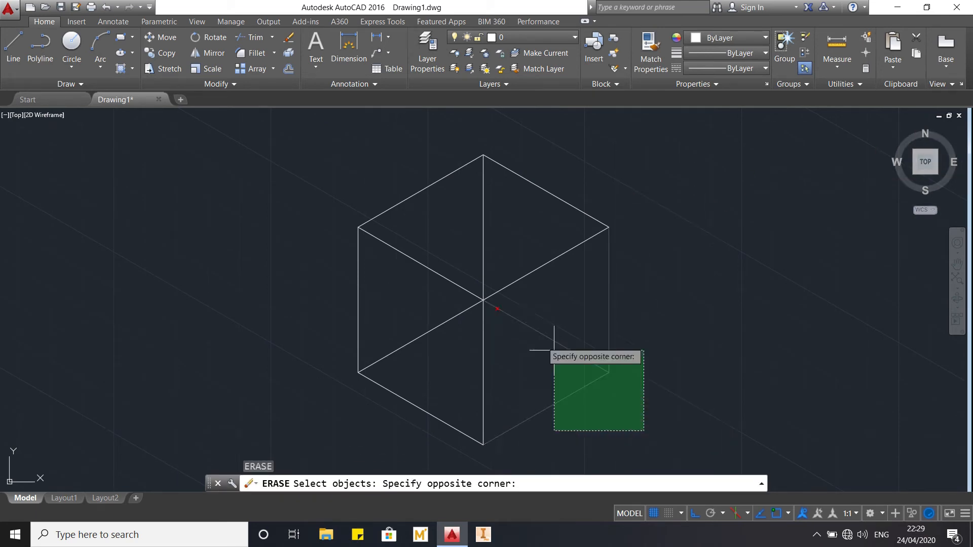
click(331, 152)
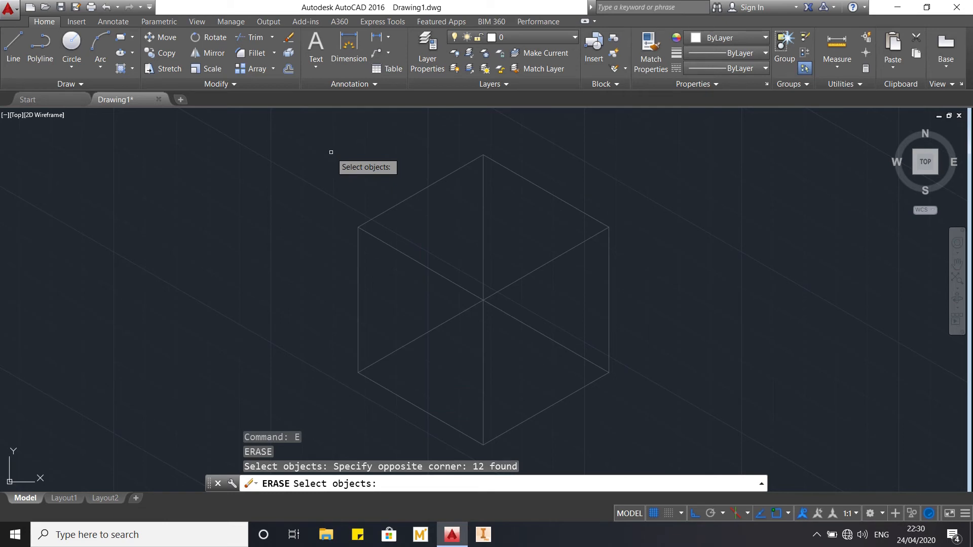
key(Return)
key(Escape)
key(Escape)
- Change the grid snap type from isometric to rectangular snap in the drafting settings
text(d)
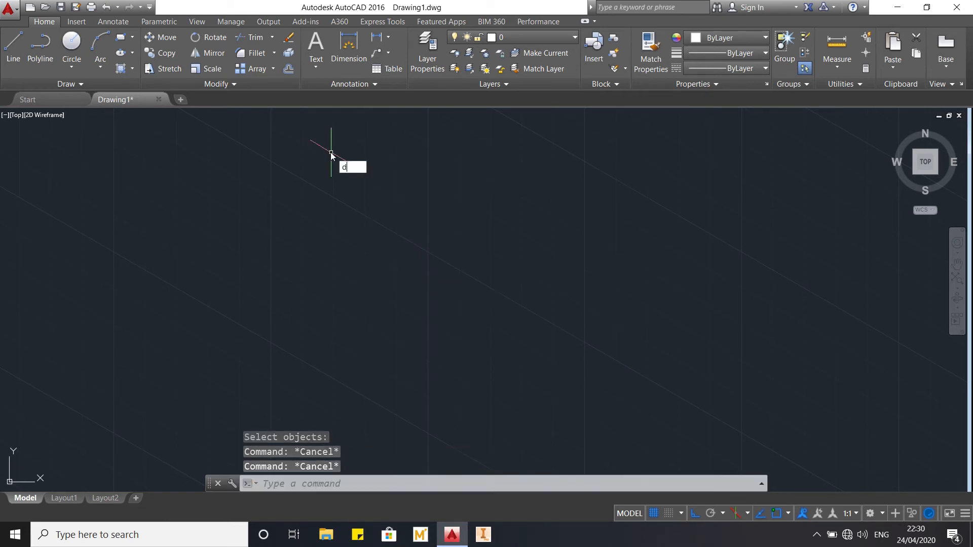
text(s)
key(Return)
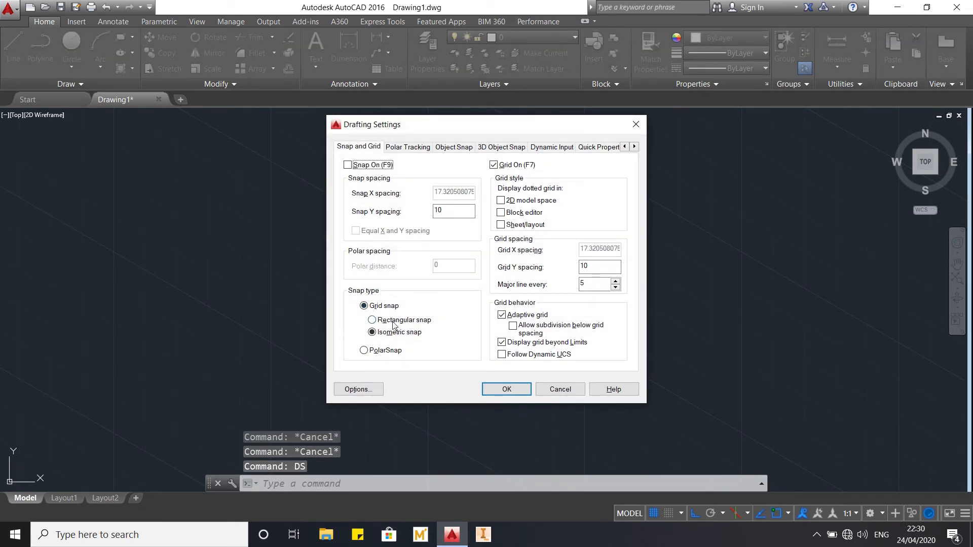
click(515, 388)
key(Escape)
key(Escape)
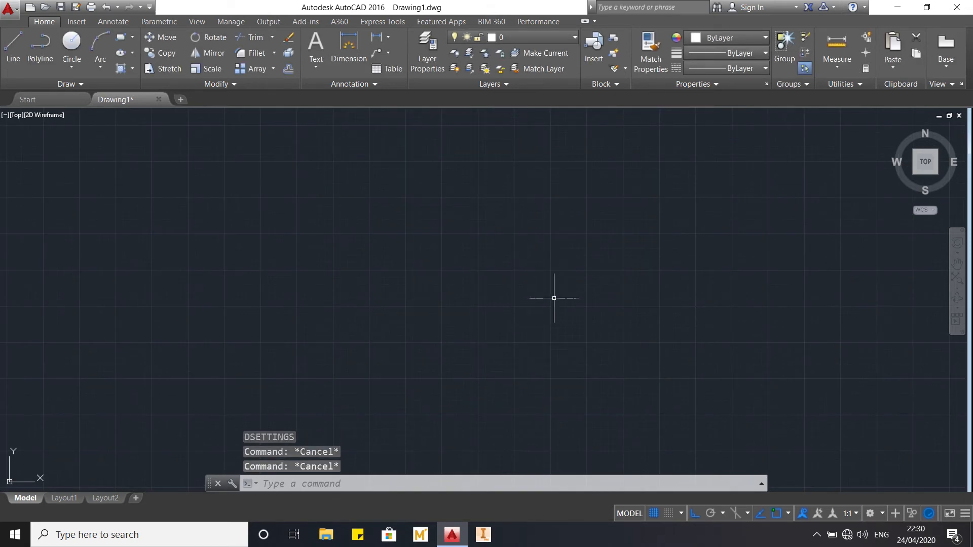
- Toggle dynamic UCS off and back on
middle_drag(580, 303, 552, 303)
key(Escape)
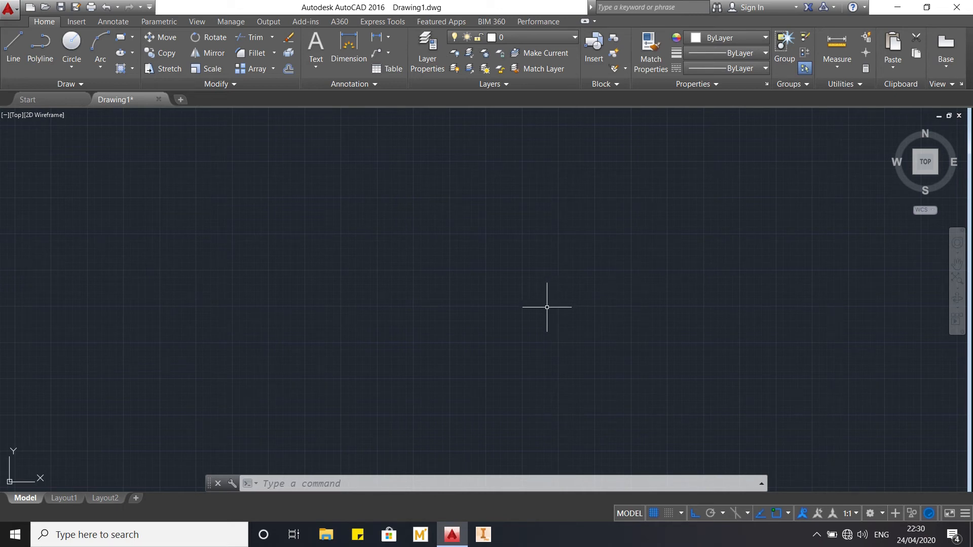
key(F6)
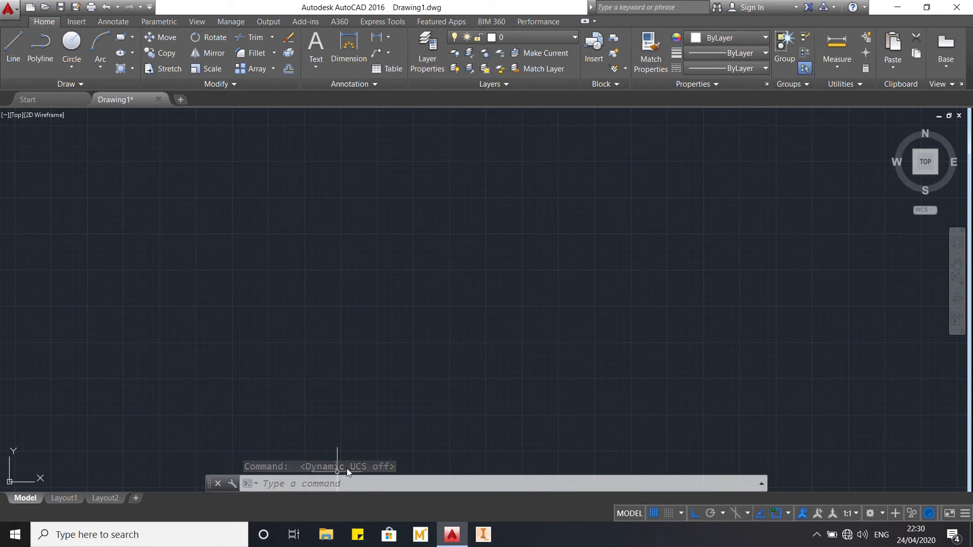
key(F6)
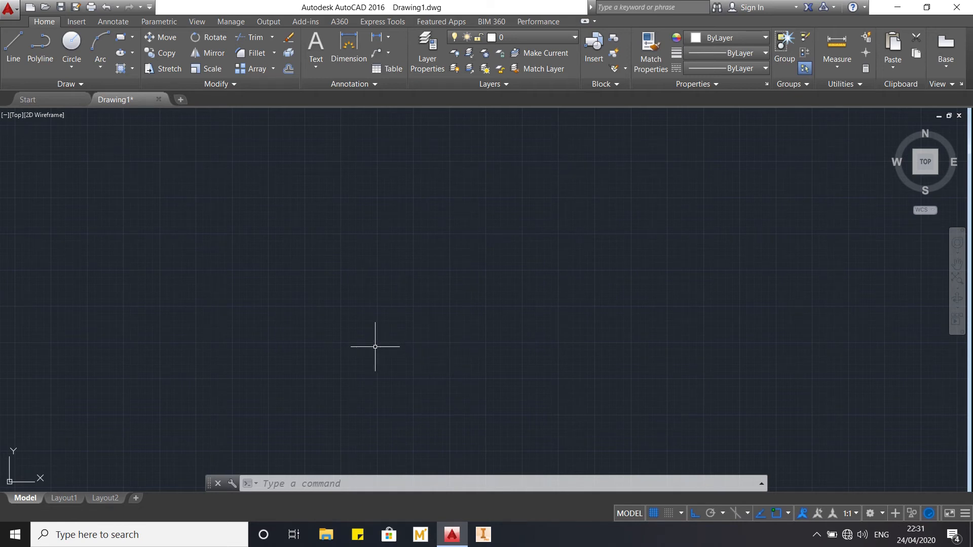
- Toggle the grid display off and back on twice
key(F7)
key(F7)
key(F7)
key(F7)
key(Escape)
key(Escape)
key(Escape)
text(l)
key(Return)
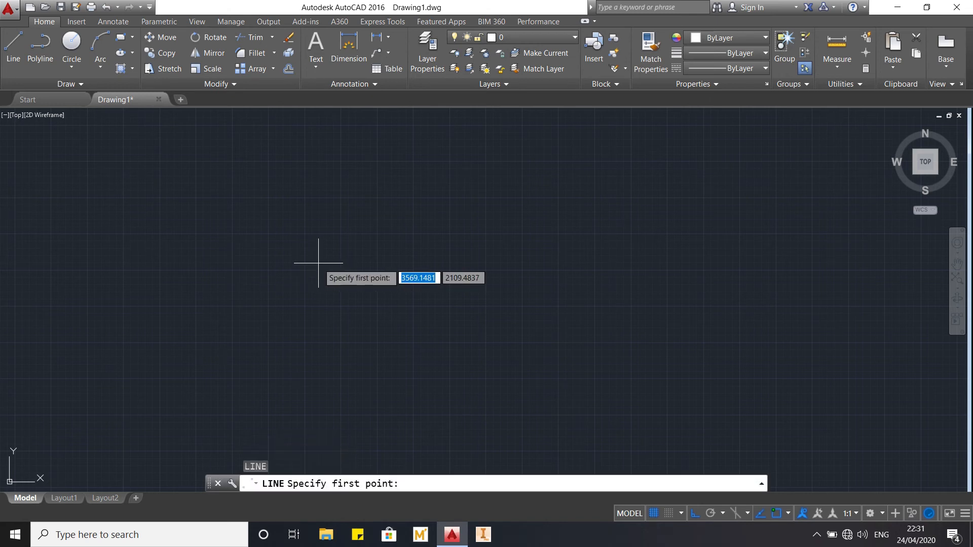
click(237, 326)
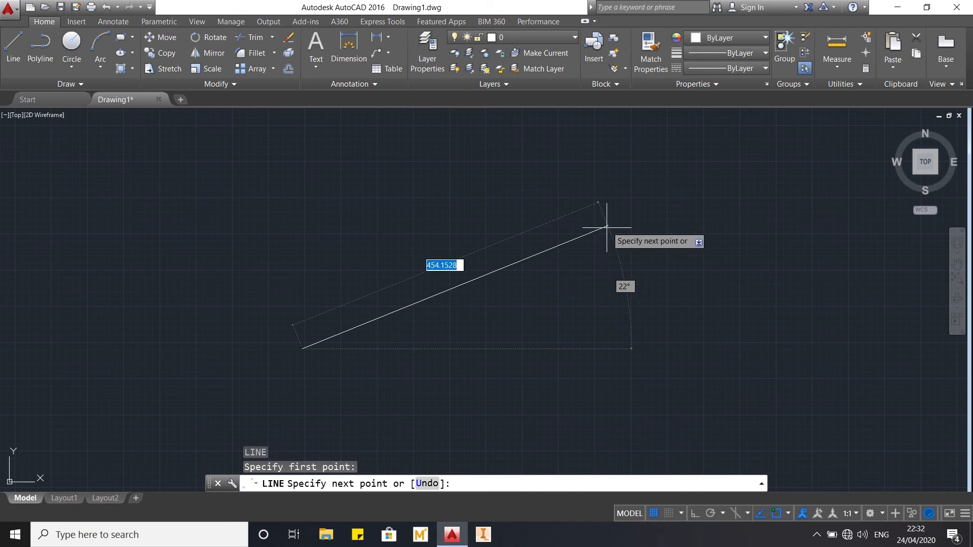
key(Escape)
key(Escape)
key(Escape)
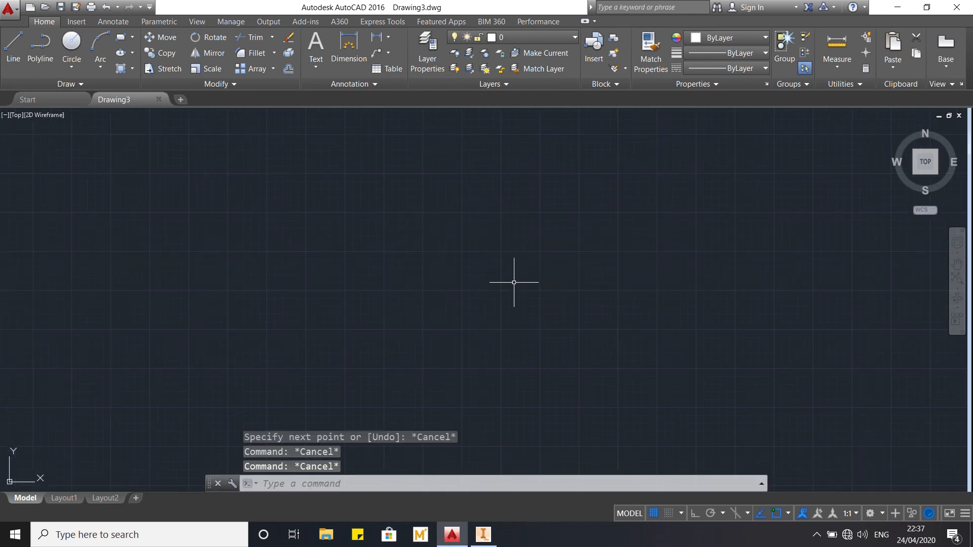
- Draw a single freehand line sloping up to the right across the middle of the drawing
text(l)
key(Return)
key(Return)
click(379, 368)
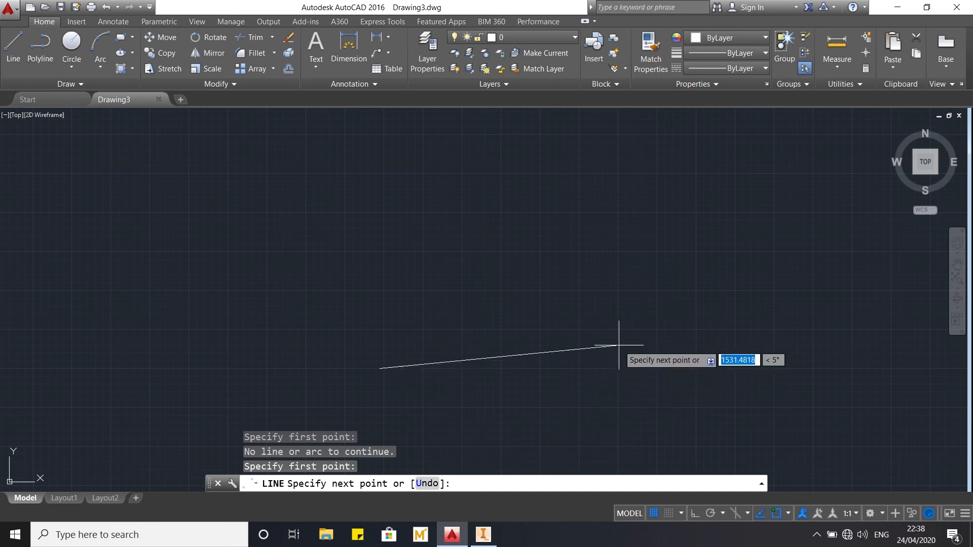
click(588, 260)
key(Escape)
key(Escape)
key(Escape)
key(Escape)
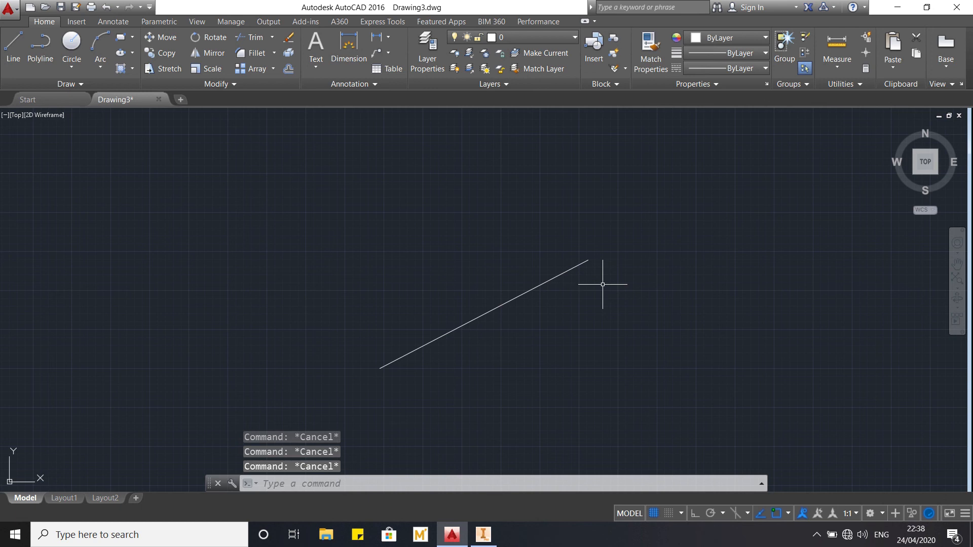
- Draw a second line from the upper end of the first, sloping steeply down to the right
text(l)
key(Return)
click(588, 262)
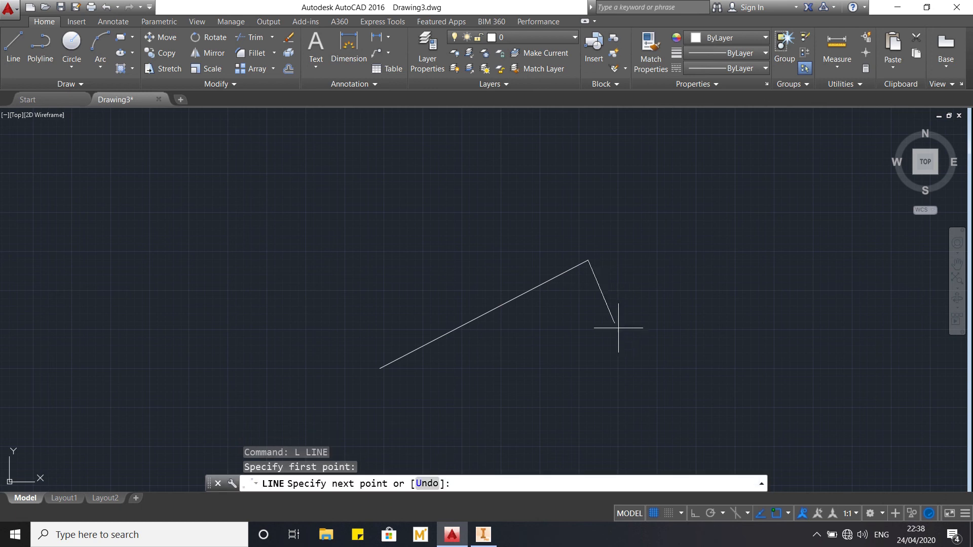
click(624, 351)
key(Escape)
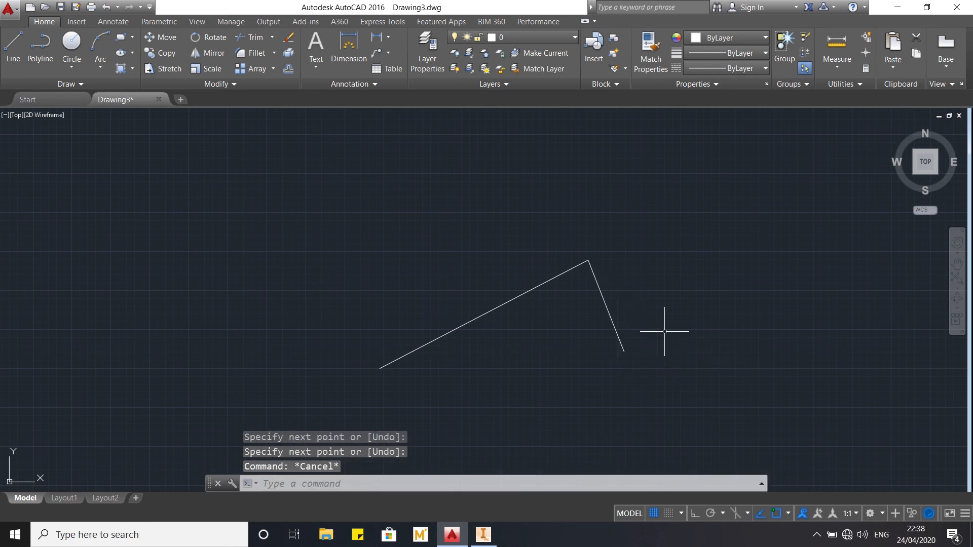
- Draw a third line from the lower end of the second, rising to the right above the first peak
text(l)
key(Return)
click(627, 351)
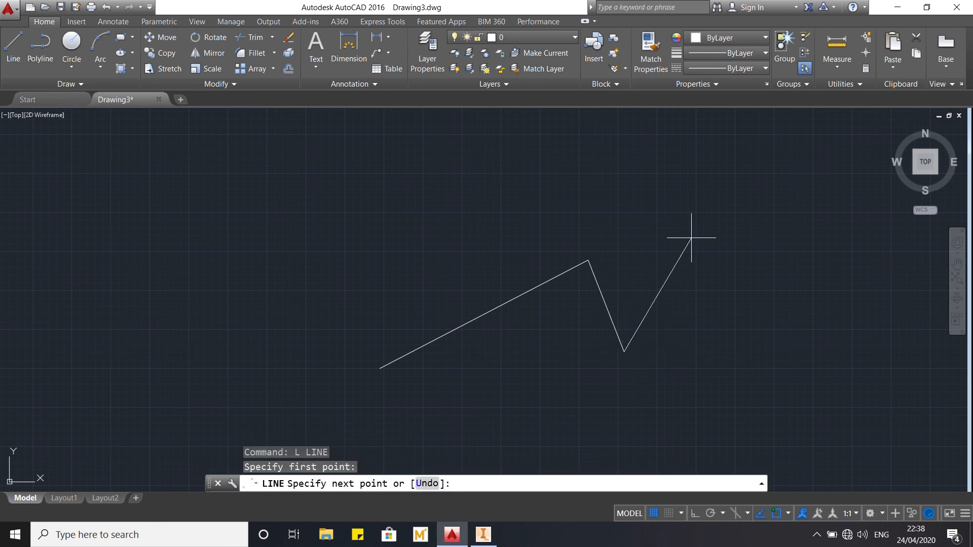
click(699, 224)
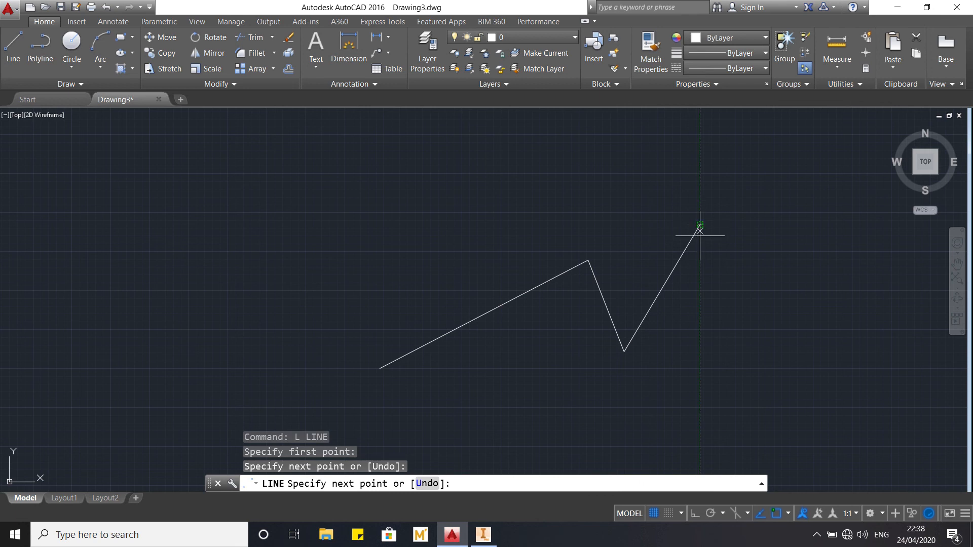
right_click(732, 217)
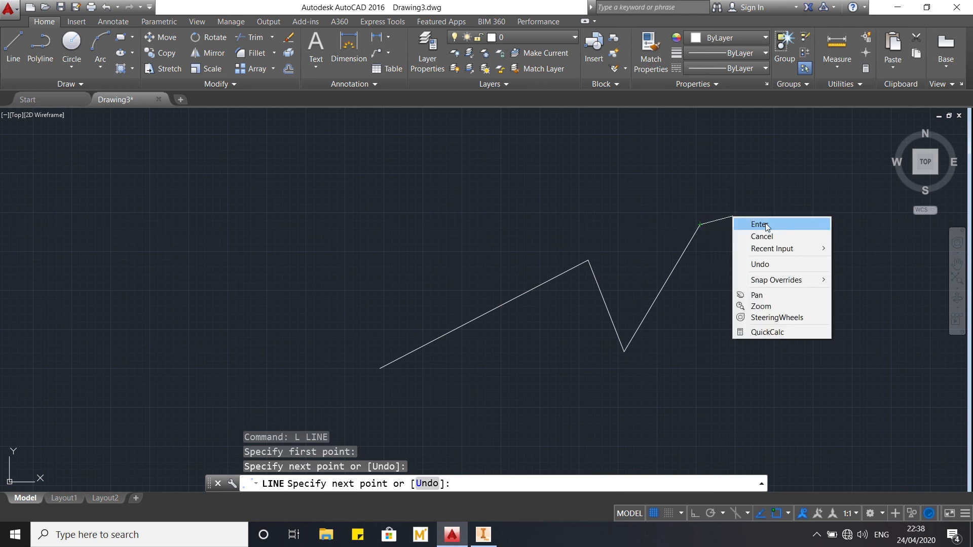
click(766, 227)
- Draw a fourth line from the upper end of the third, sloping down to the right to finish the zigzag
key(Return)
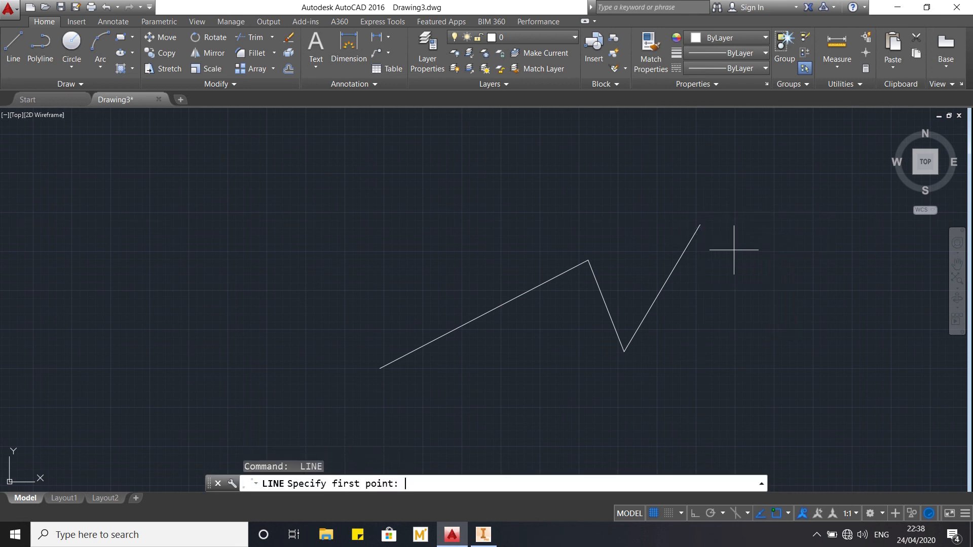
click(702, 223)
click(789, 305)
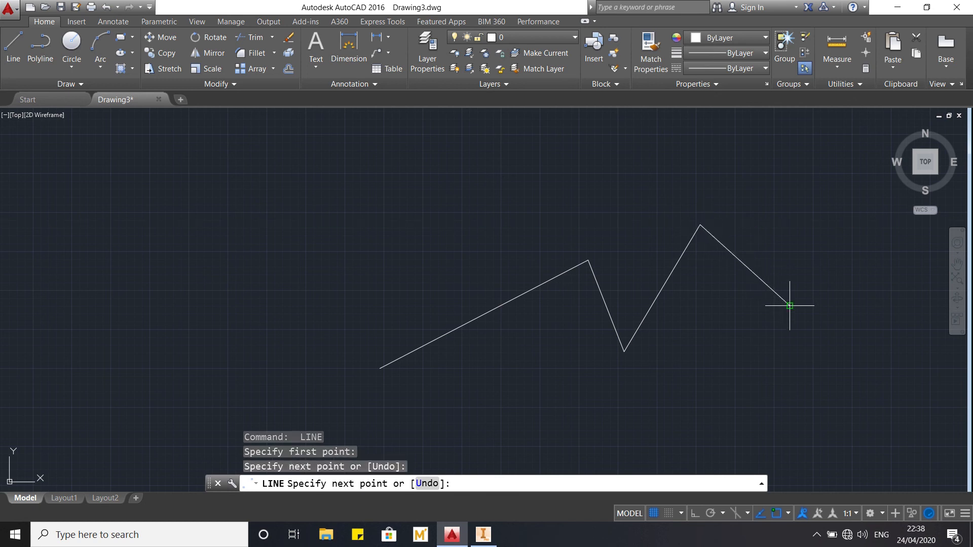
key(Escape)
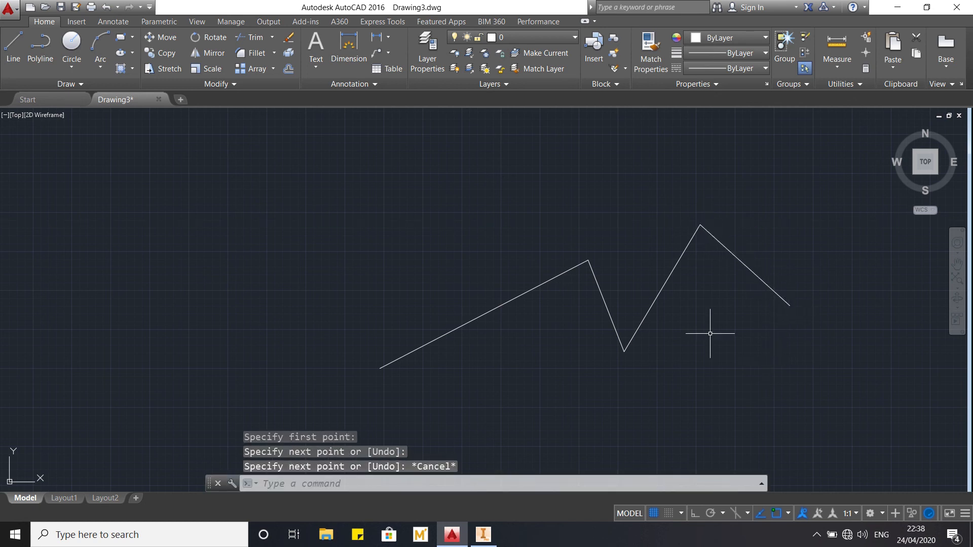
- Leave the zigzag centred in the drawing and show the Windows desktop
mouse_move(694, 306)
middle_down()
mouse_move(525, 281)
mouse_move(577, 296)
middle_up()
key(Escape)
key(Escape)
key(Escape)
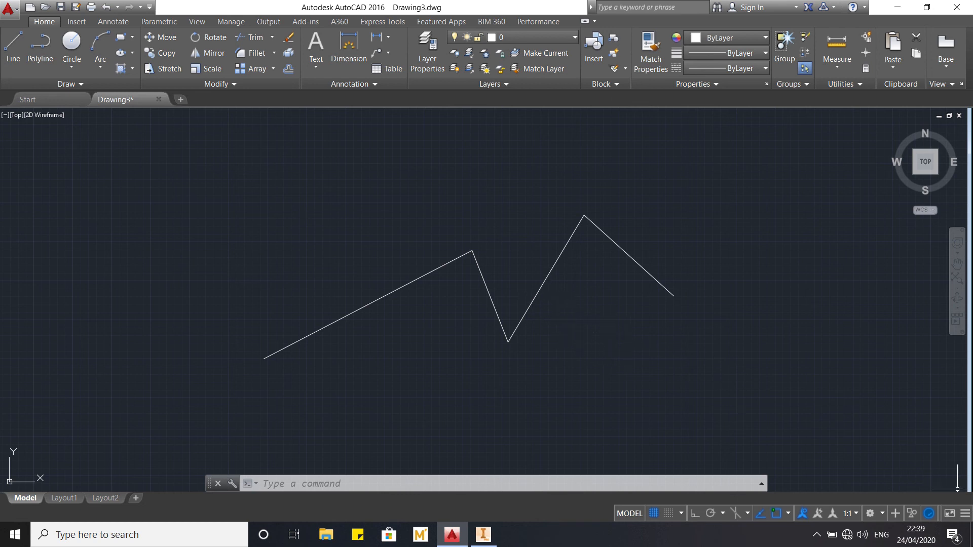
key(super+d)
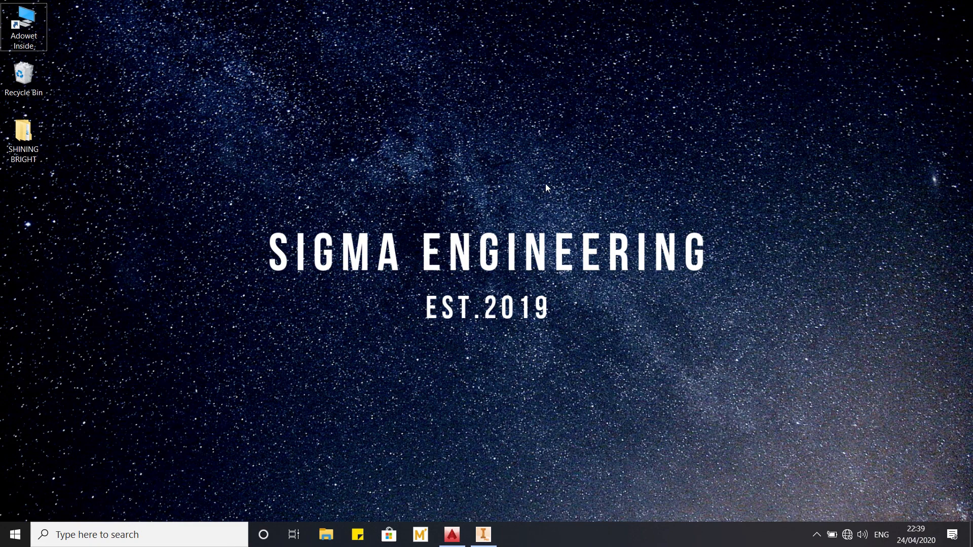